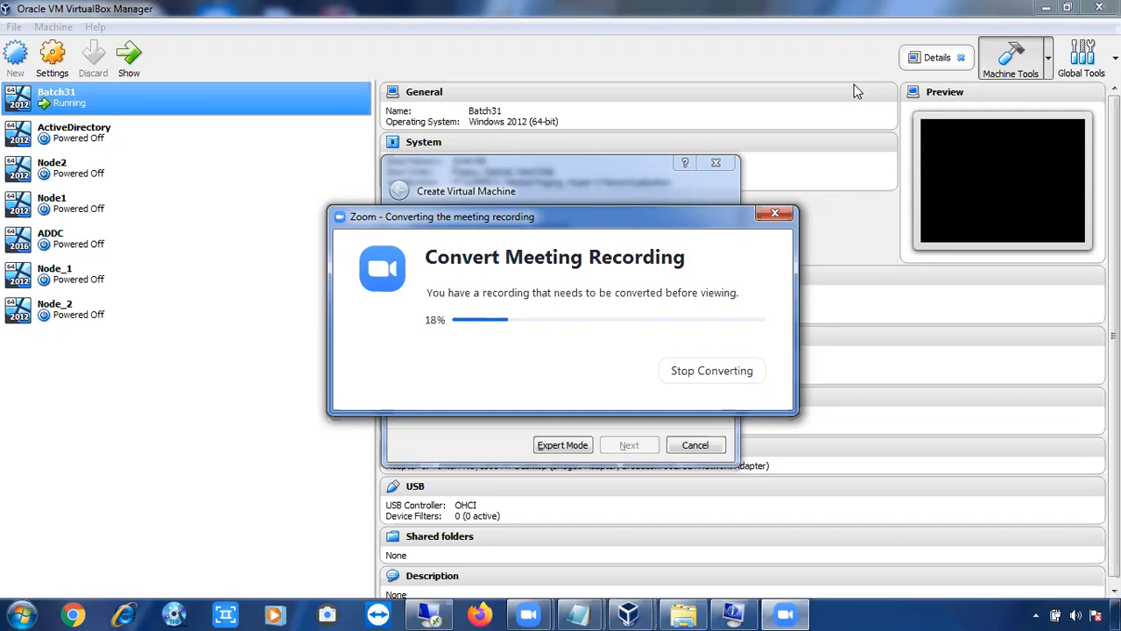
Bring the Create Virtual Machine wizard to the front and name the new virtual machine Batch33
{"action": "left_click", "coordinate": [647, 186]}
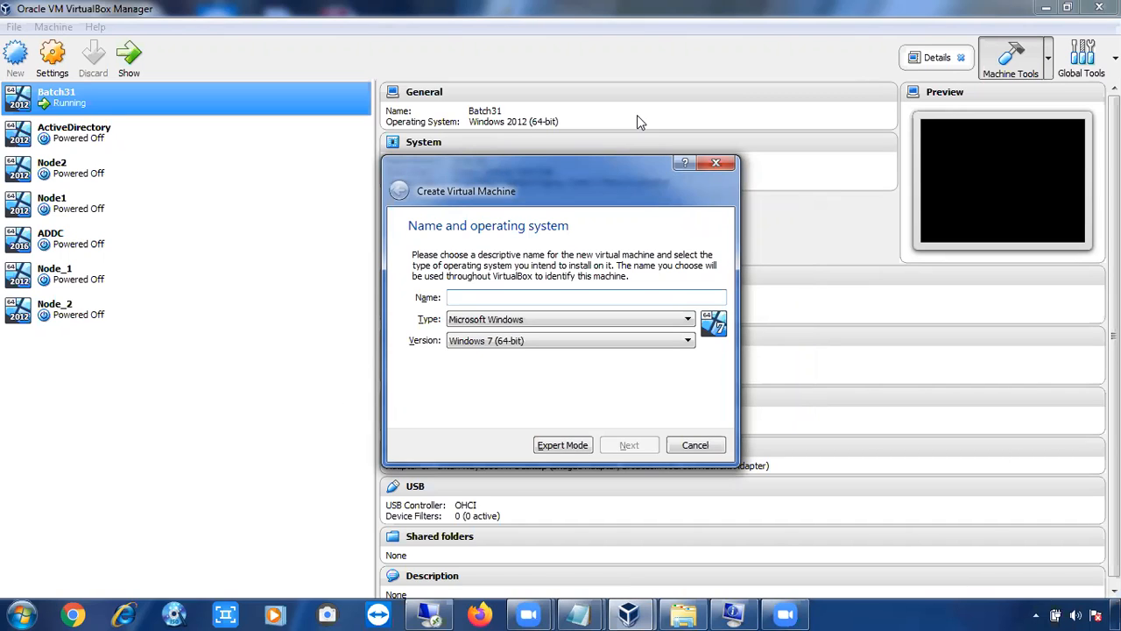
{"action": "left_click", "coordinate": [527, 169]}
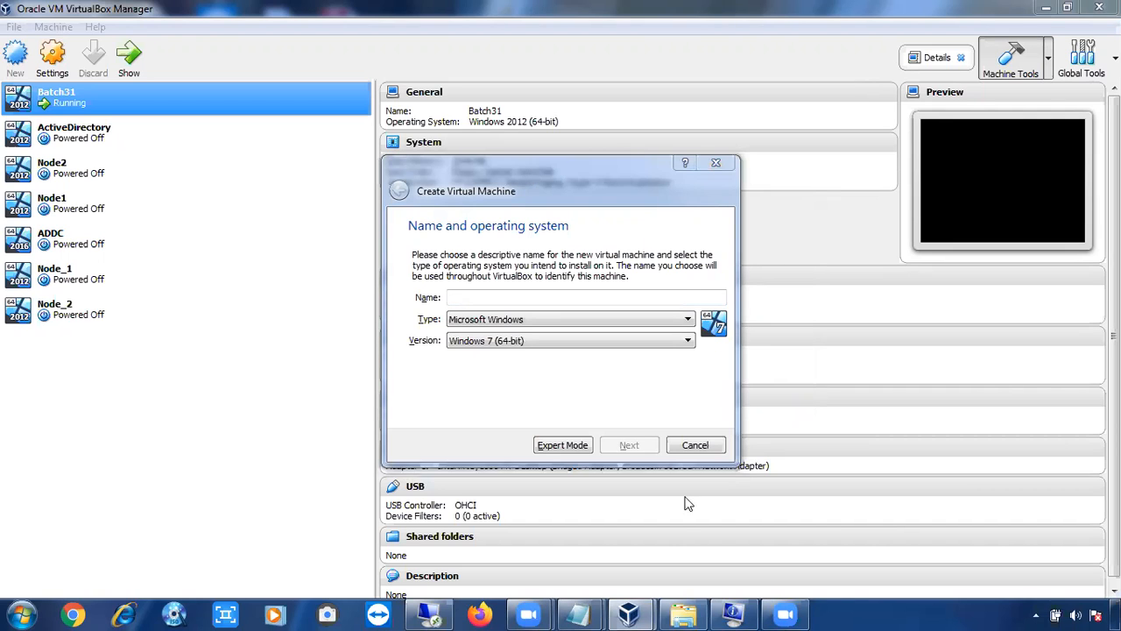
{"action": "left_click", "coordinate": [734, 613]}
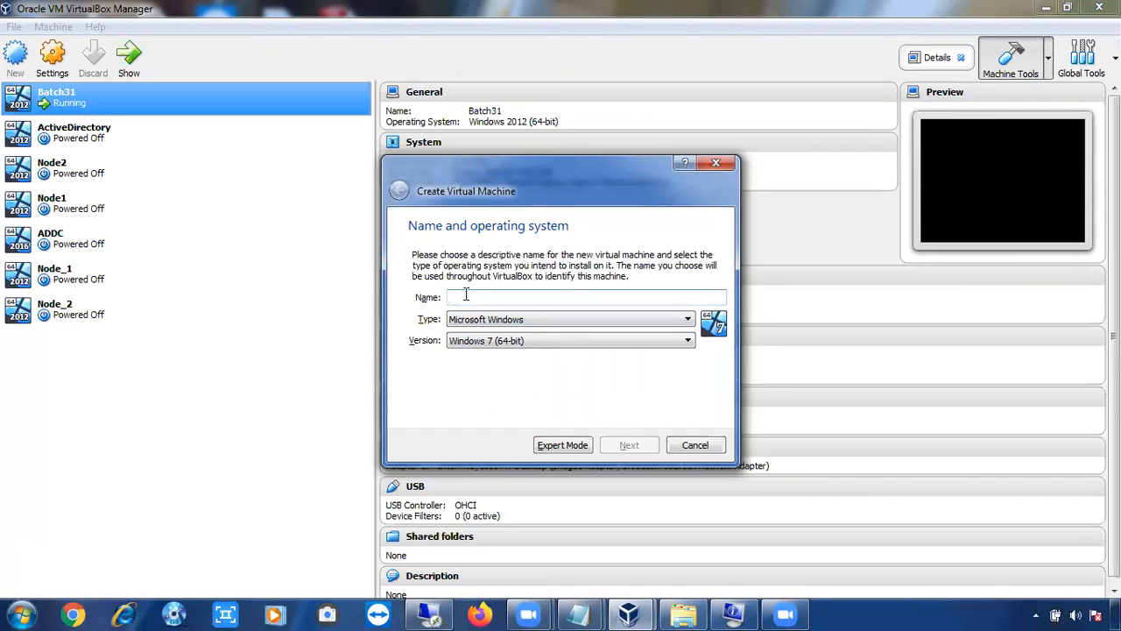
{"action": "type", "text": "Batch33"}
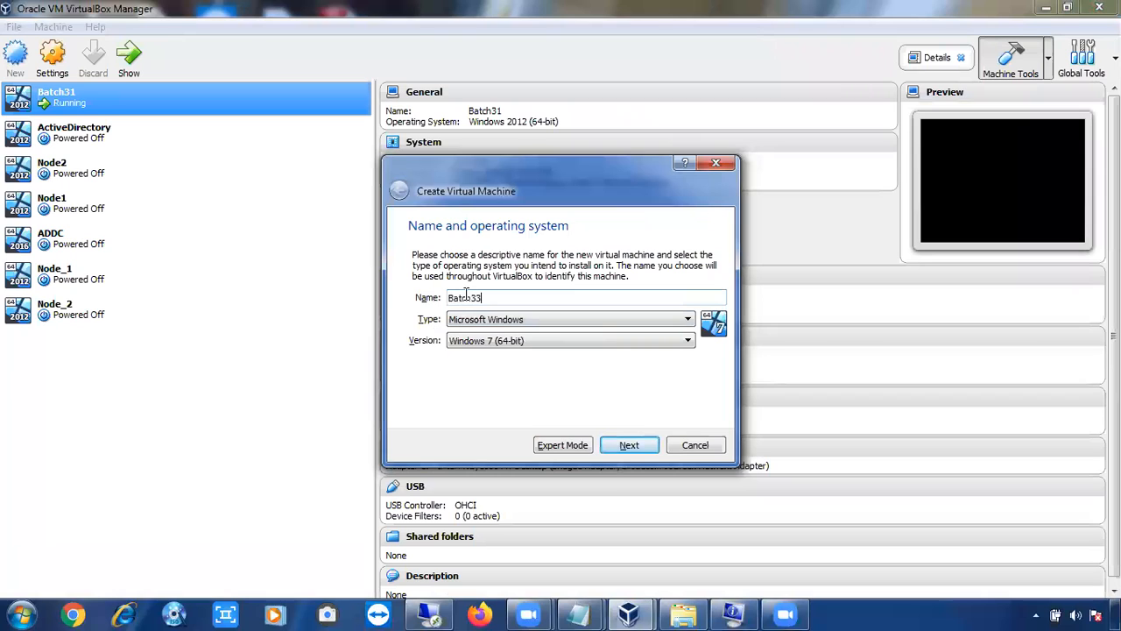
Keep Microsoft Windows as the operating system type and set the version to Windows 2008 (64-bit)
{"action": "left_click", "coordinate": [500, 342]}
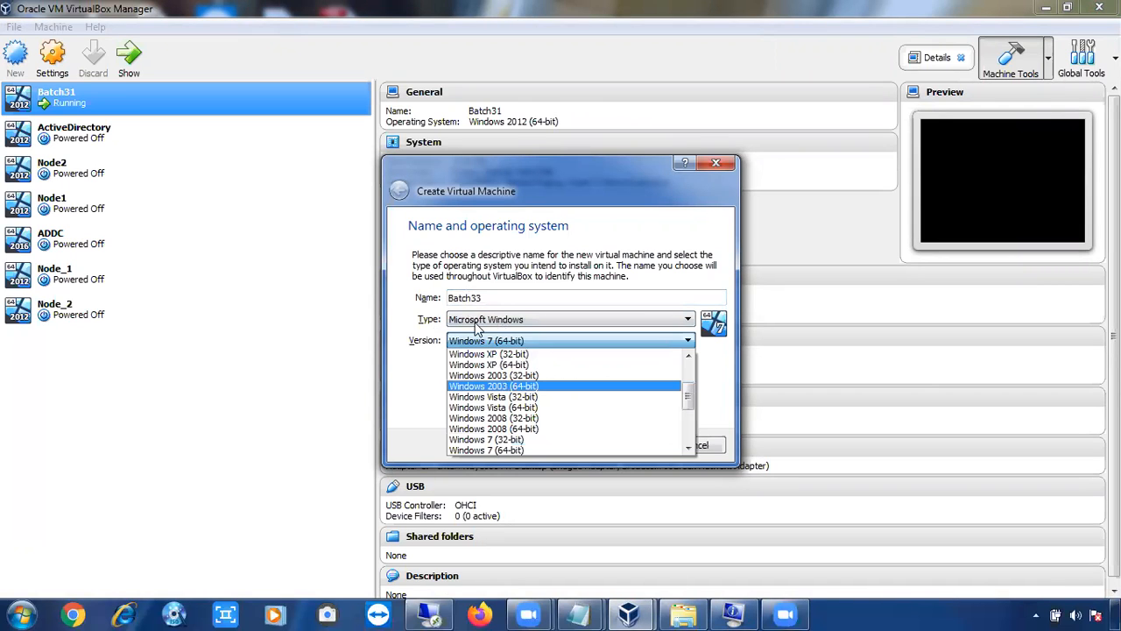
{"action": "left_click", "coordinate": [465, 320]}
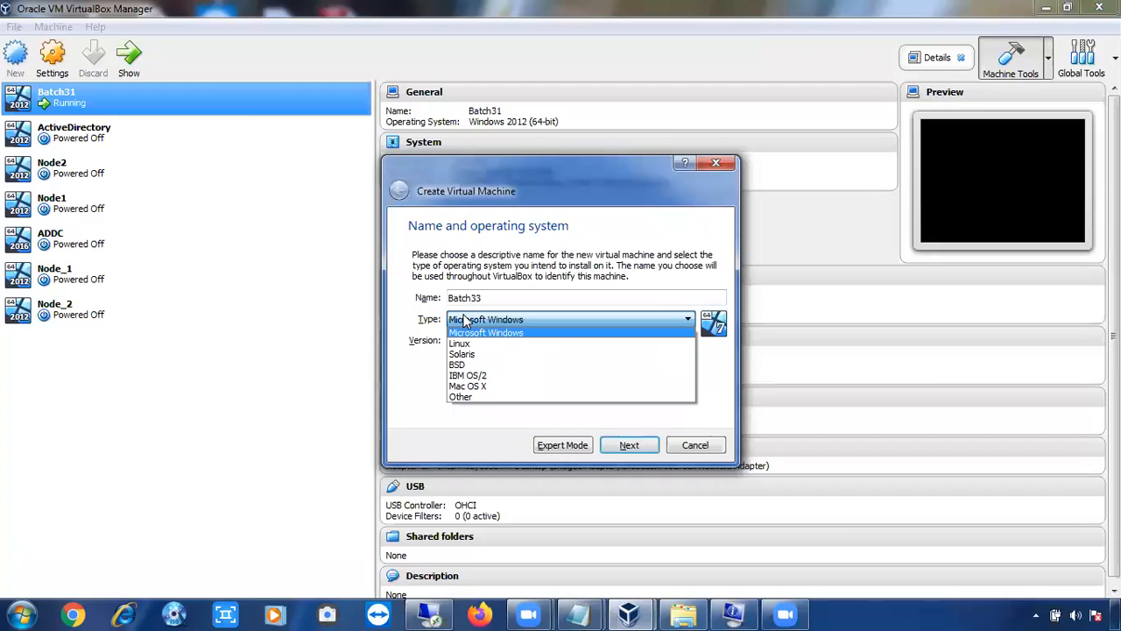
{"action": "left_click", "coordinate": [467, 332]}
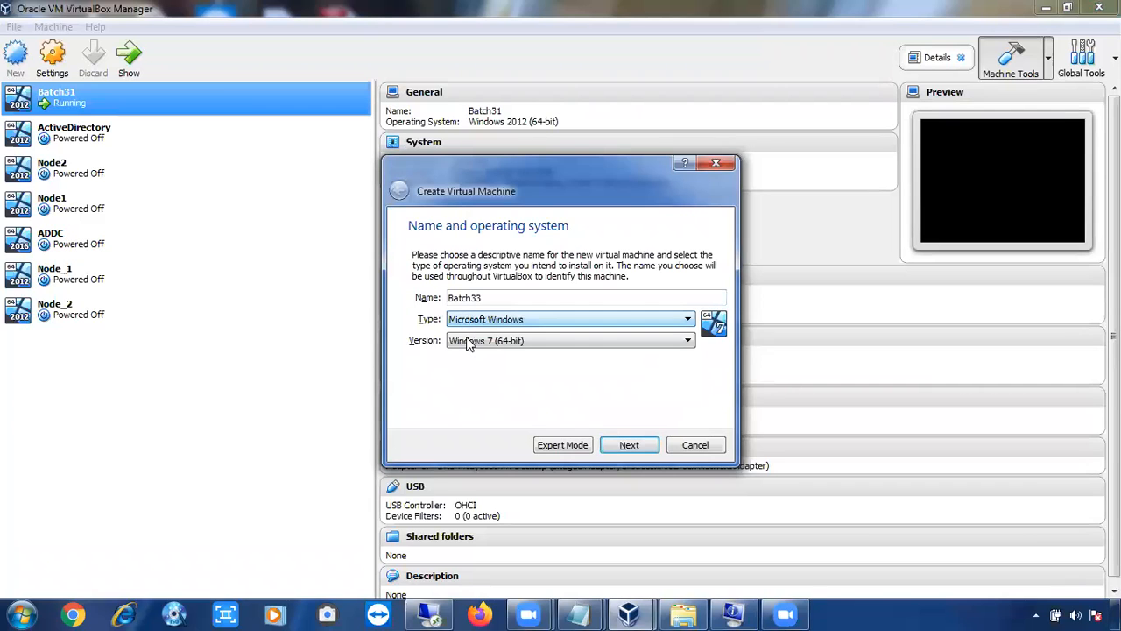
{"action": "left_click", "coordinate": [468, 343]}
{"action": "left_click_drag", "start_coordinate": [687, 399], "coordinate": [684, 418]}
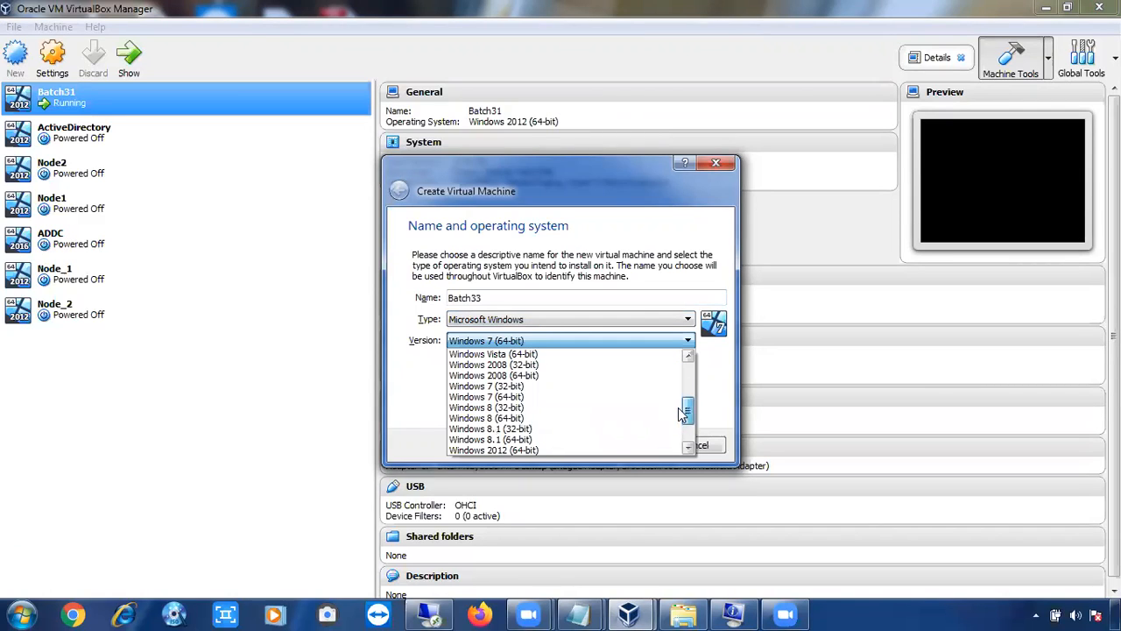
{"action": "scroll", "coordinate": [680, 423], "scroll_direction": "up", "scroll_amount": 1}
{"action": "scroll", "coordinate": [680, 426], "scroll_direction": "down", "scroll_amount": 2}
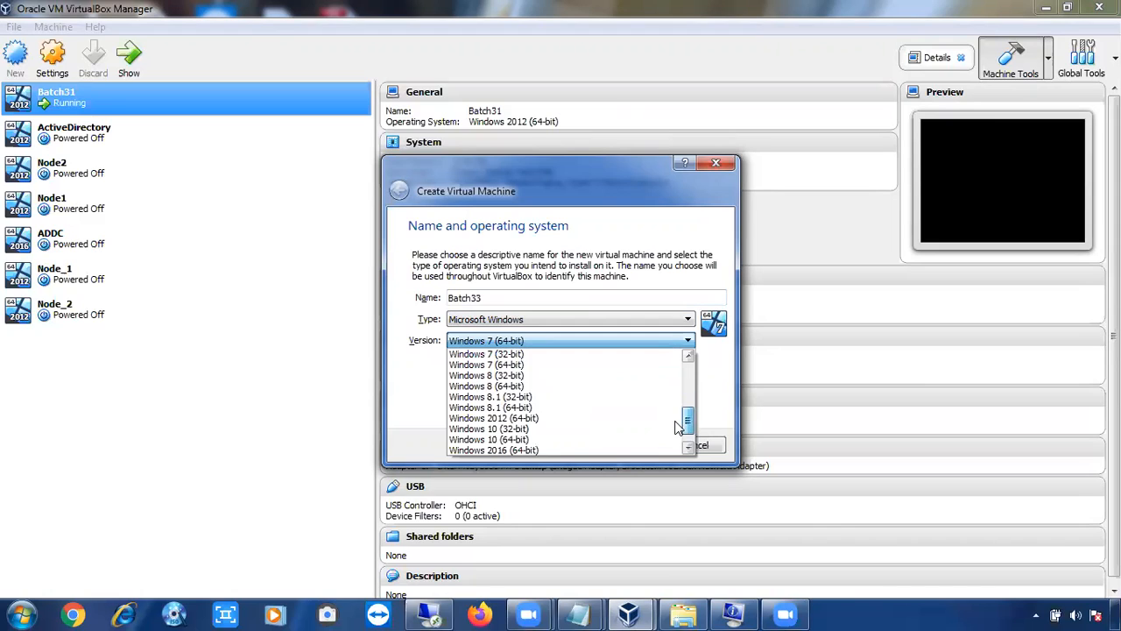
{"action": "scroll", "coordinate": [677, 428], "scroll_direction": "down", "scroll_amount": 1}
{"action": "scroll", "coordinate": [678, 429], "scroll_direction": "down", "scroll_amount": 1}
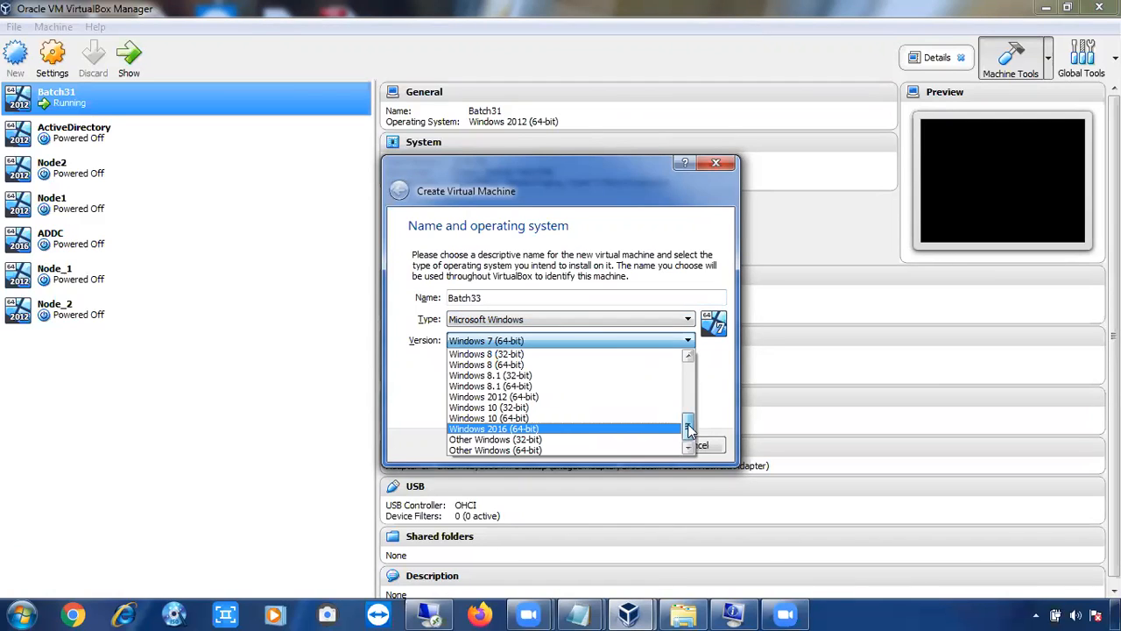
{"action": "left_click_drag", "start_coordinate": [690, 429], "coordinate": [689, 426]}
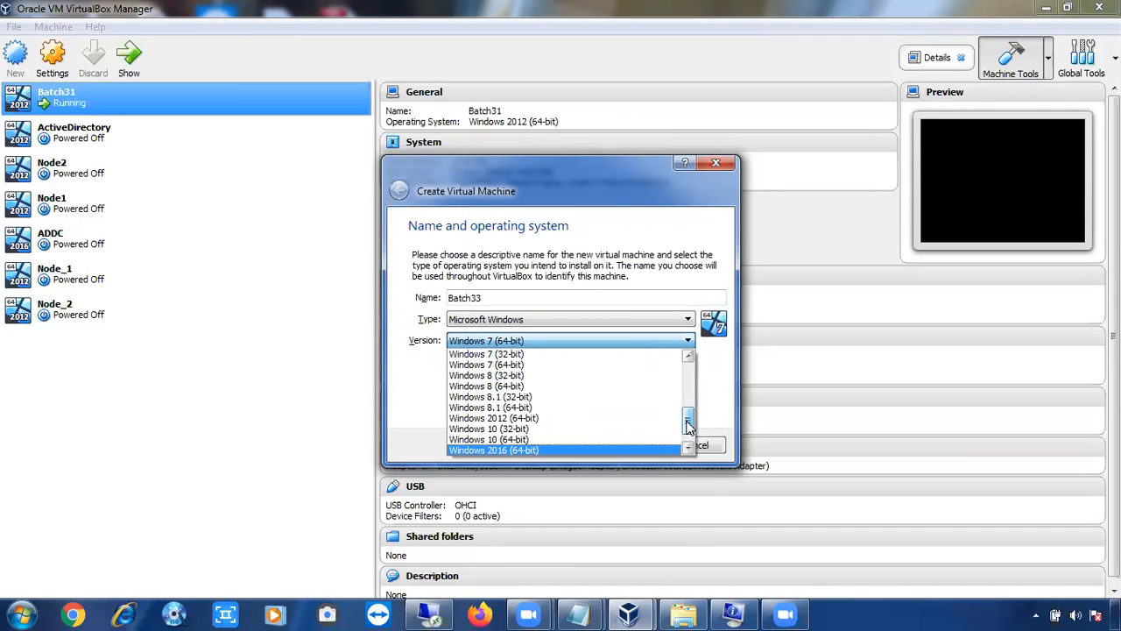
{"action": "left_click_drag", "start_coordinate": [689, 428], "coordinate": [690, 412]}
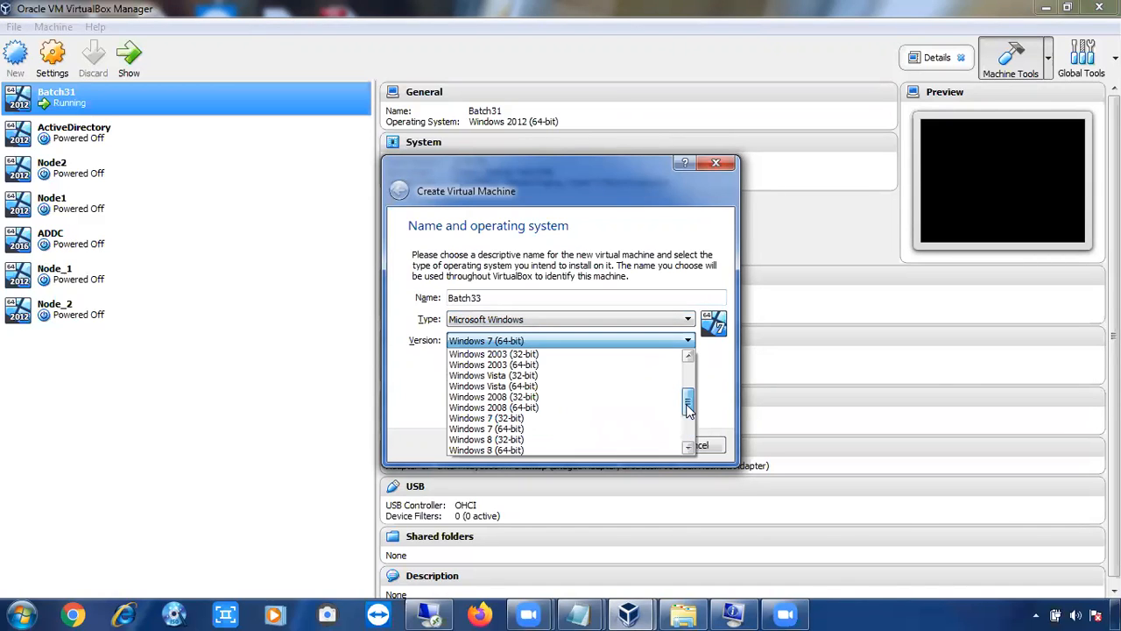
{"action": "left_click", "coordinate": [537, 408]}
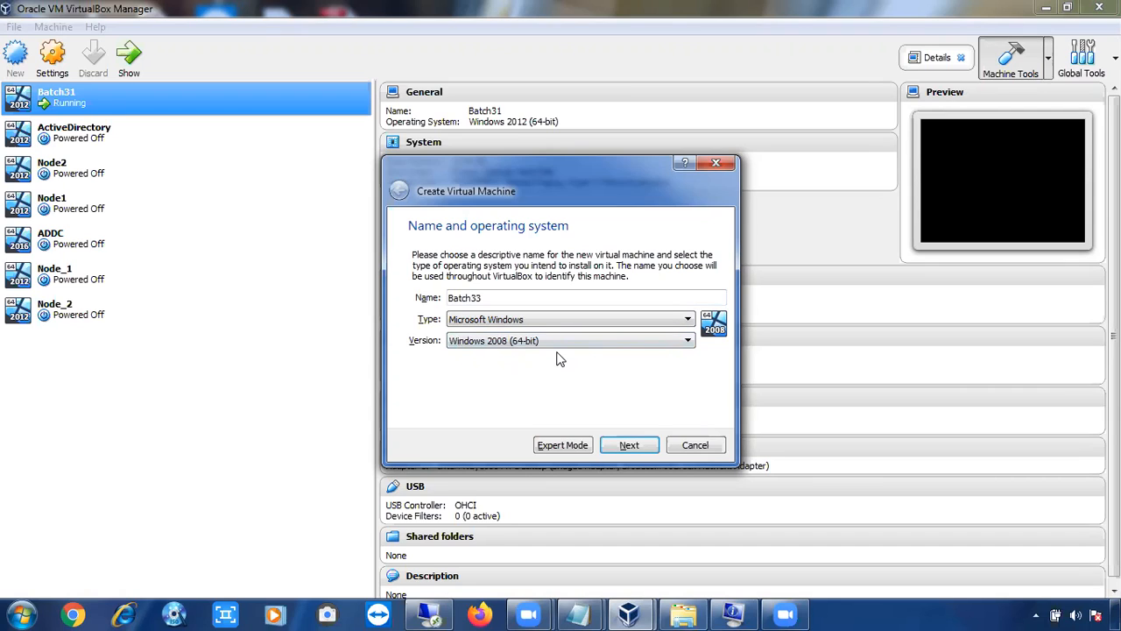
Continue to the memory size and accept 2048 MB of RAM for the virtual machine
{"action": "left_click", "coordinate": [629, 445]}
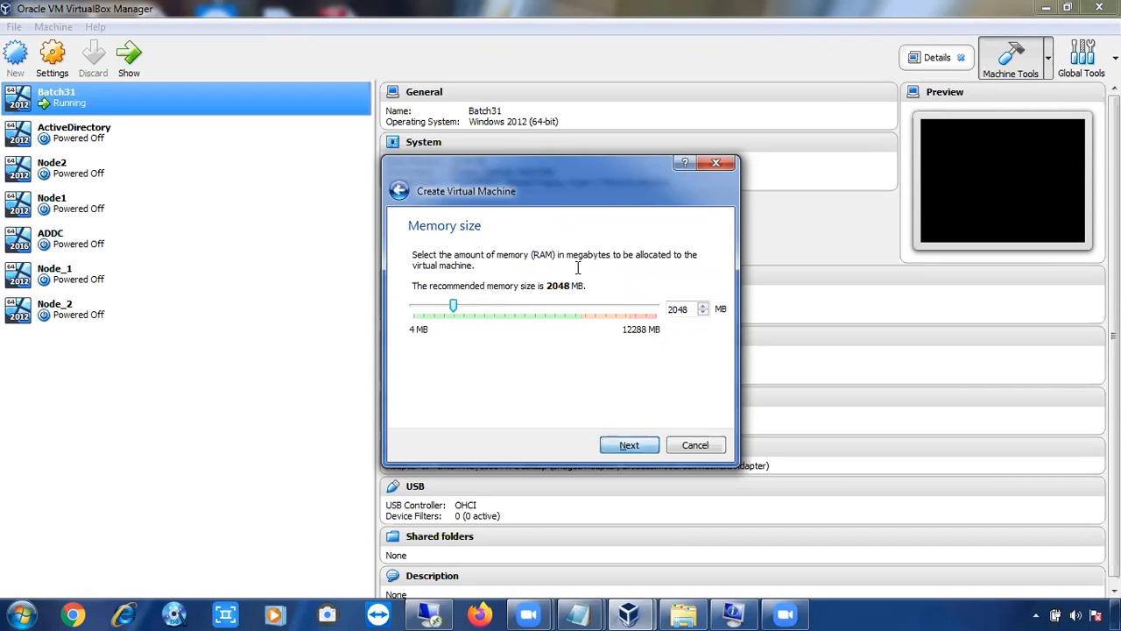
{"action": "double_click", "coordinate": [679, 309]}
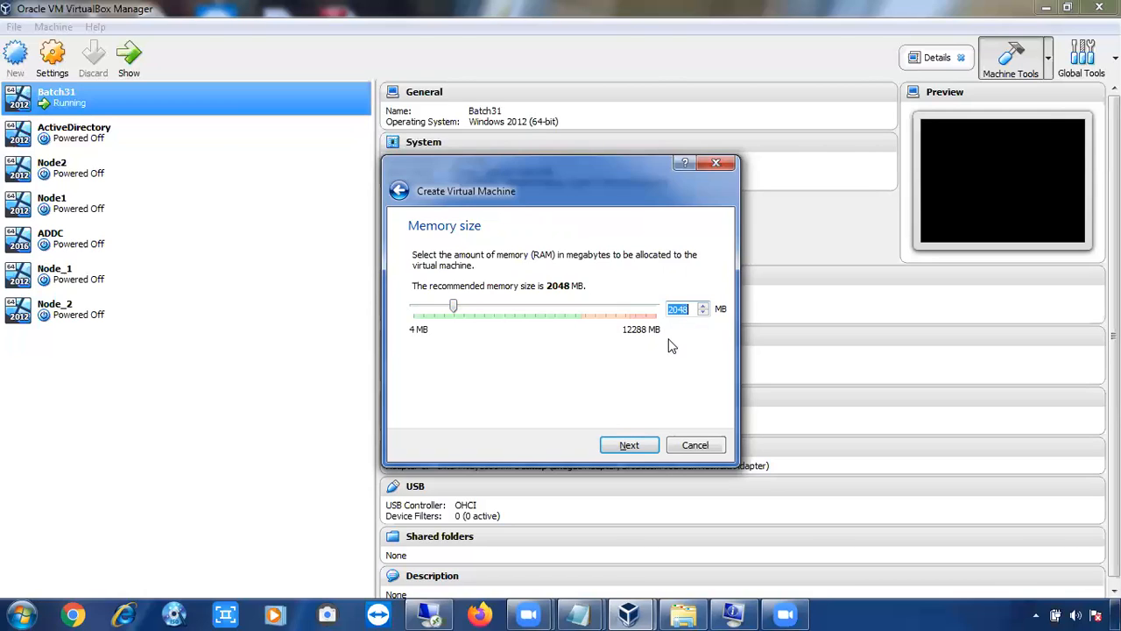
{"action": "left_click", "coordinate": [632, 443]}
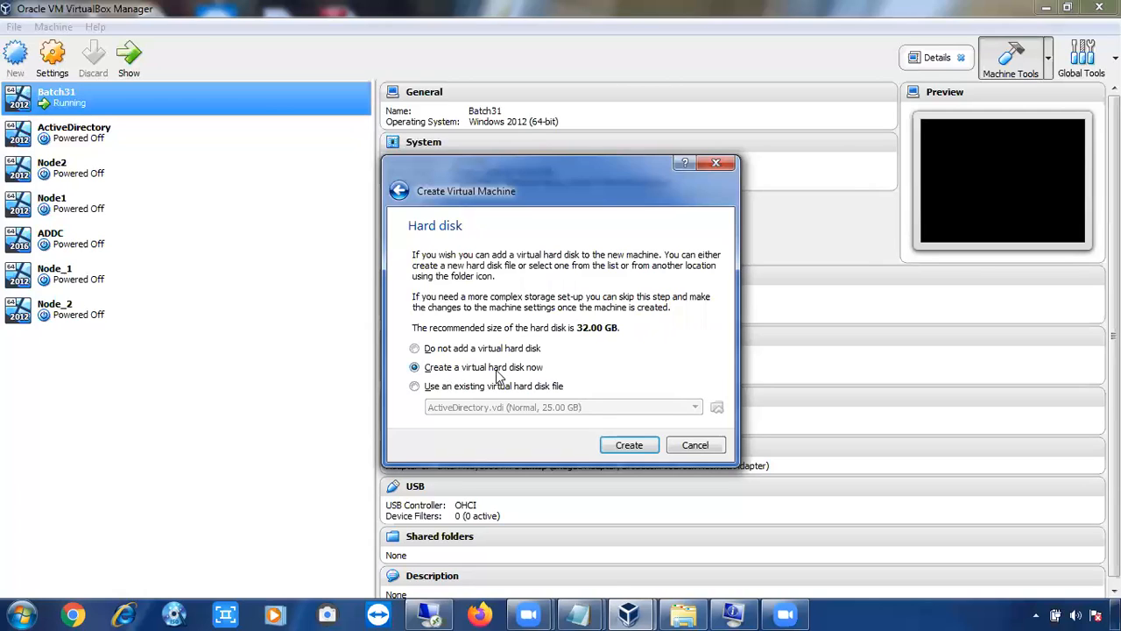
Choose to create a virtual hard disk now, using the VDI (VirtualBox Disk Image) file type
{"action": "left_click", "coordinate": [616, 446]}
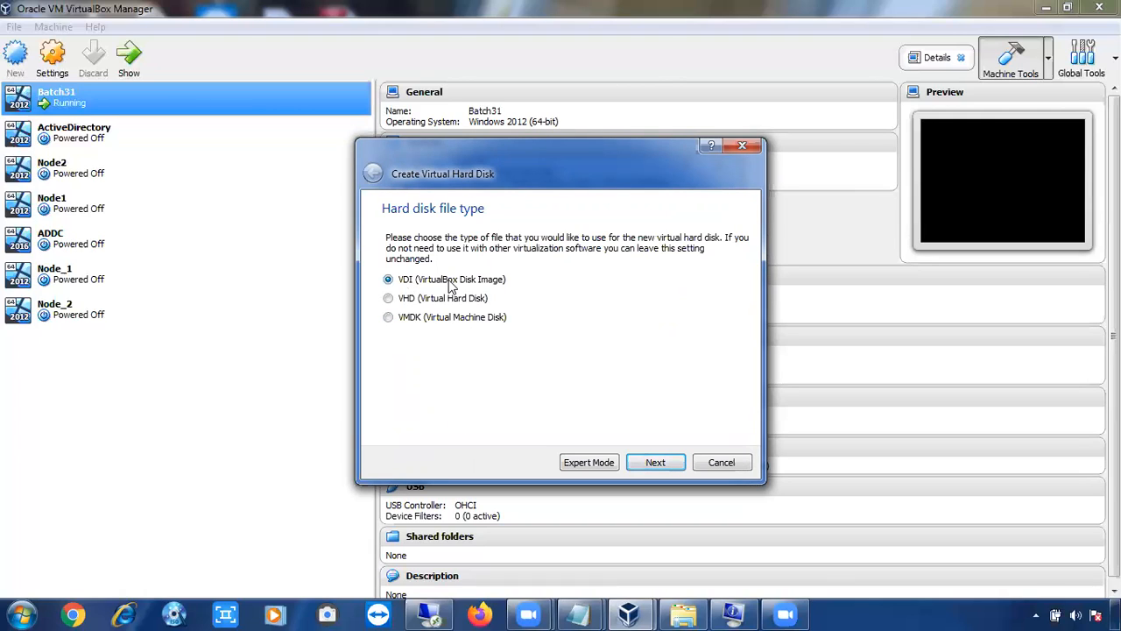
{"action": "left_click", "coordinate": [652, 463]}
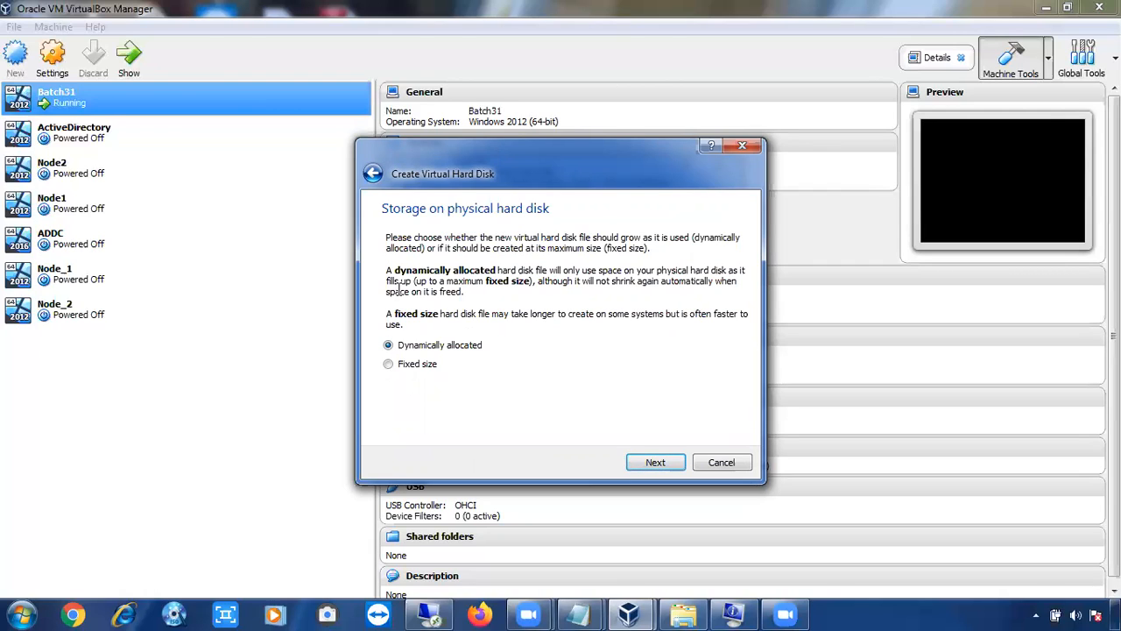
Examine the free space on New Volume (G:) in Windows Explorer and return to the virtual hard disk wizard
{"action": "key", "text": "super+e"}
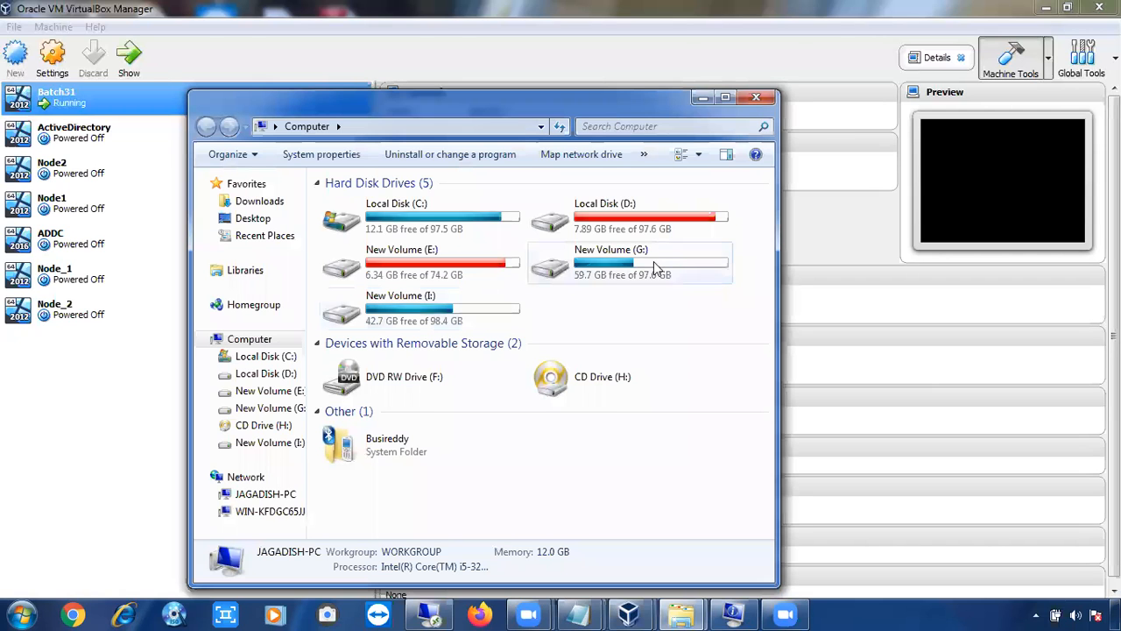
{"action": "left_click", "coordinate": [614, 275]}
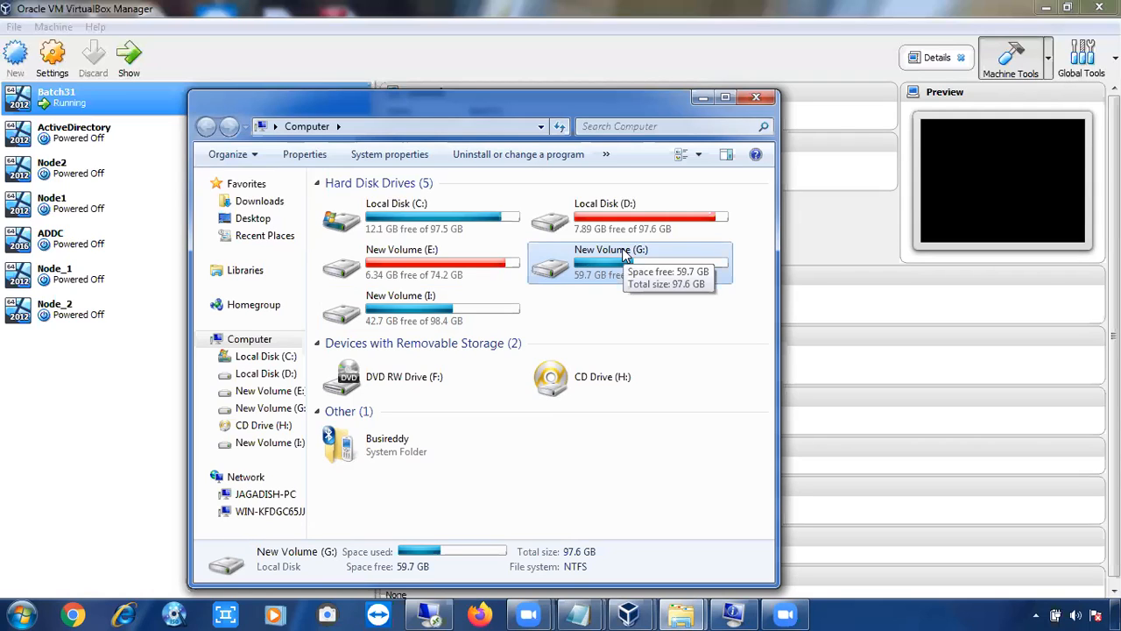
{"action": "left_click", "coordinate": [702, 99]}
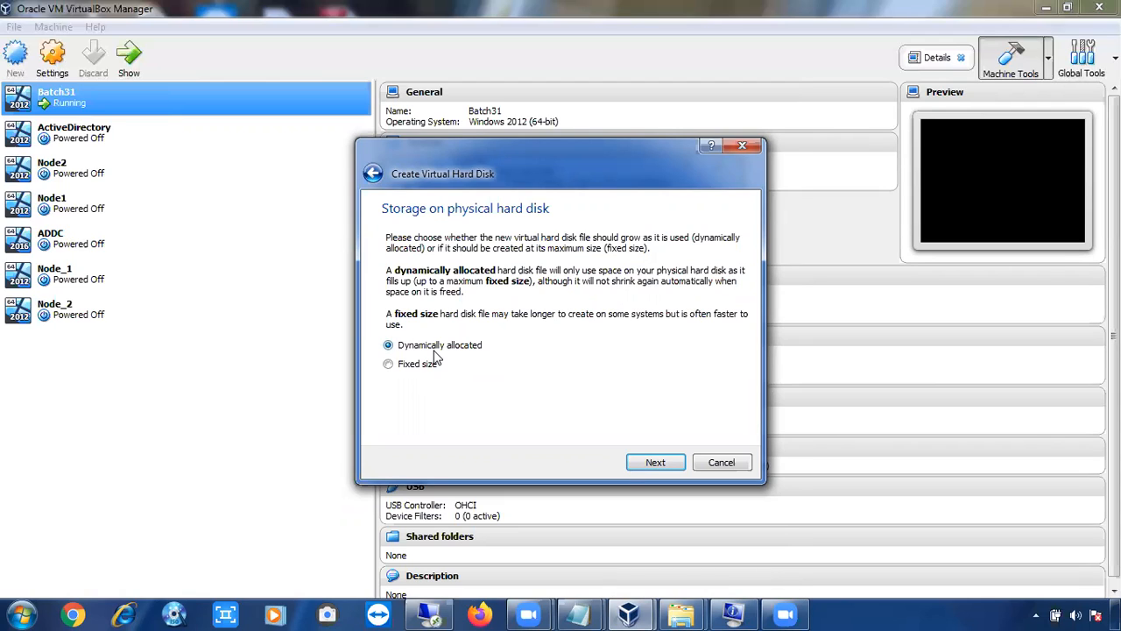
{"action": "key", "text": "alt"}
{"action": "key", "text": "alt+Tab"}
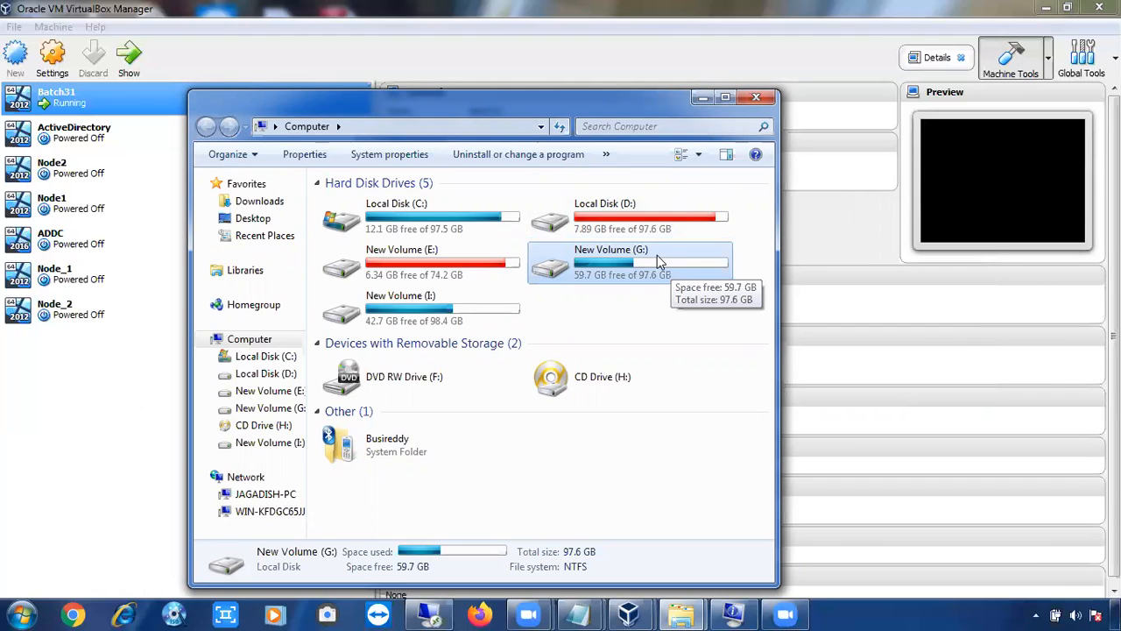
{"action": "key", "text": "alt+Tab"}
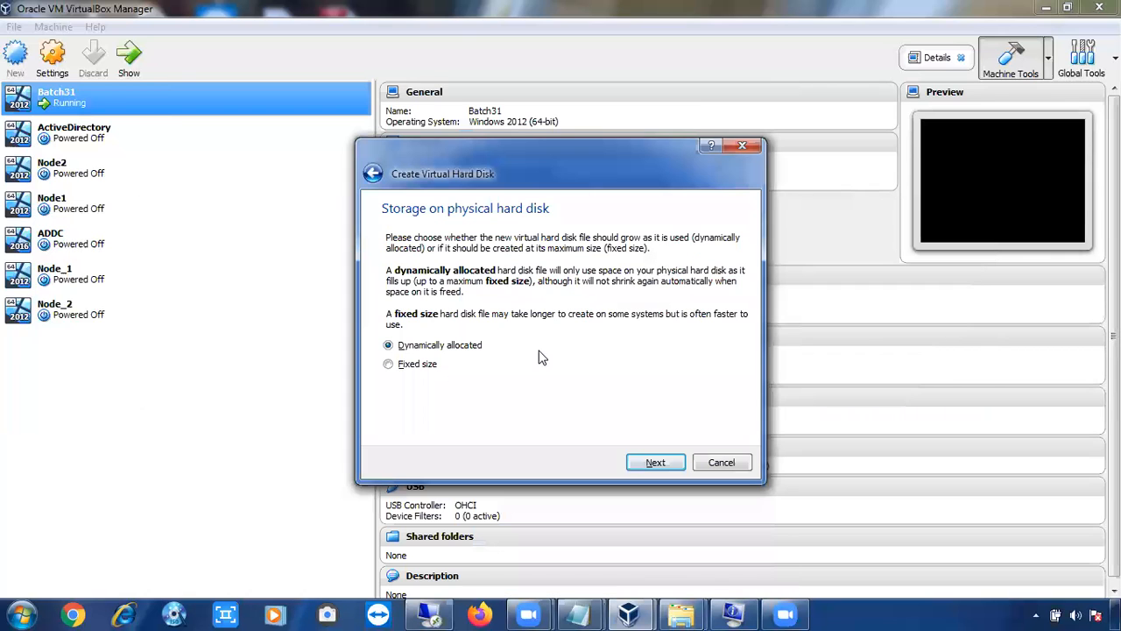
Compare the fixed size option, select dynamically allocated storage for the virtual hard disk and continue to its file location
{"action": "left_click", "coordinate": [422, 368]}
{"action": "left_click", "coordinate": [414, 347]}
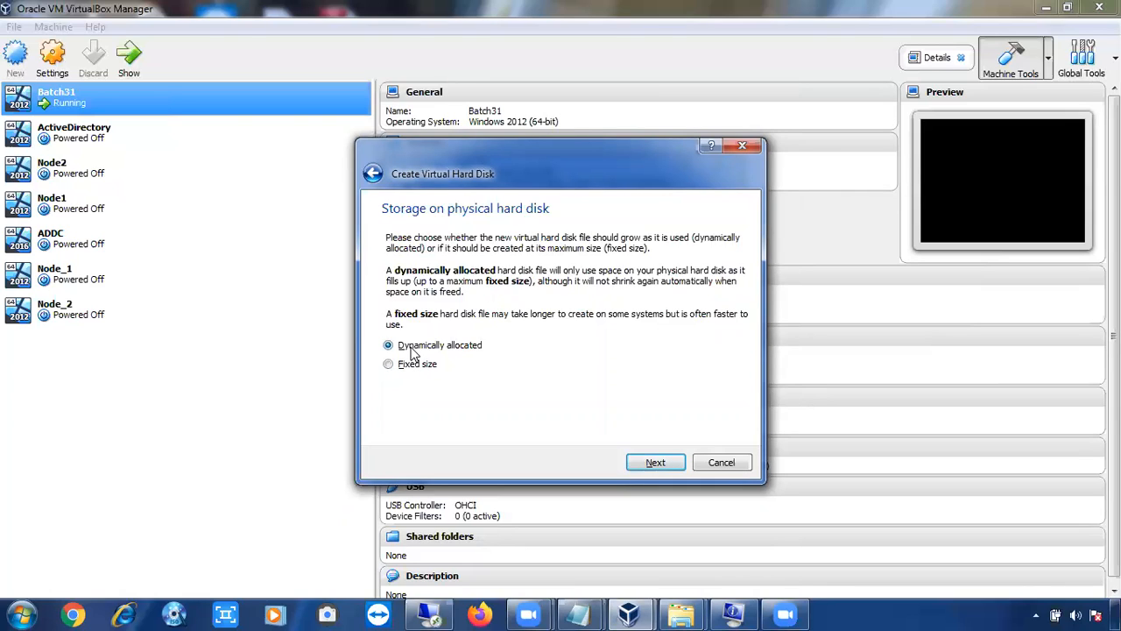
{"action": "left_click", "coordinate": [651, 463]}
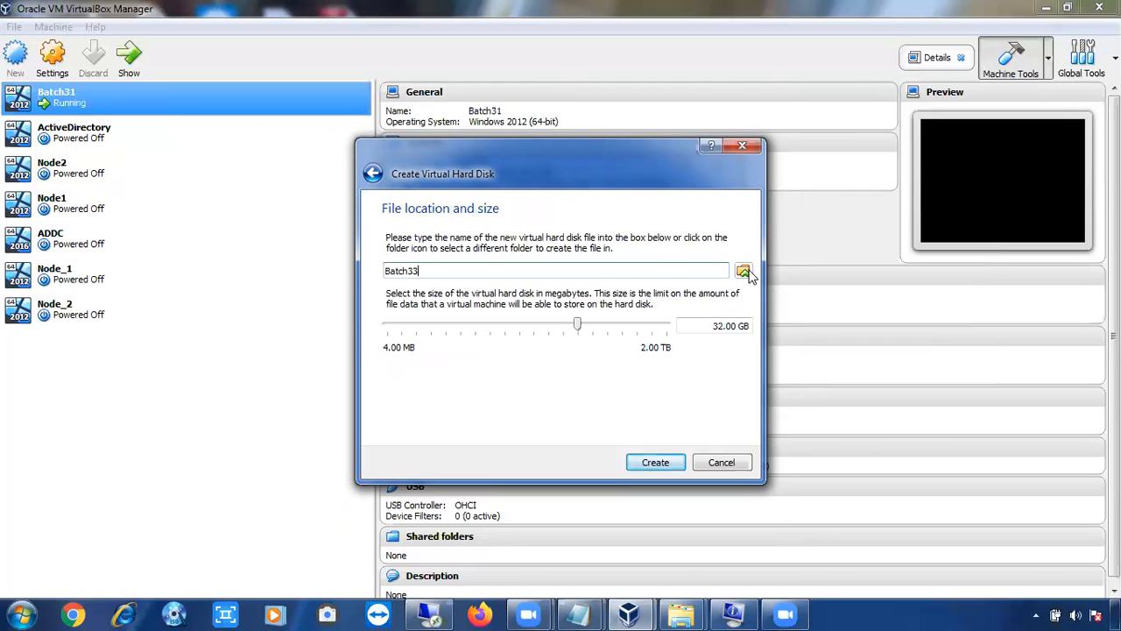
Recheck the drives' free space and browse the new disk file's location to the VDI Nodes folder on New Volume (G:)
{"action": "key", "text": "alt+Tab"}
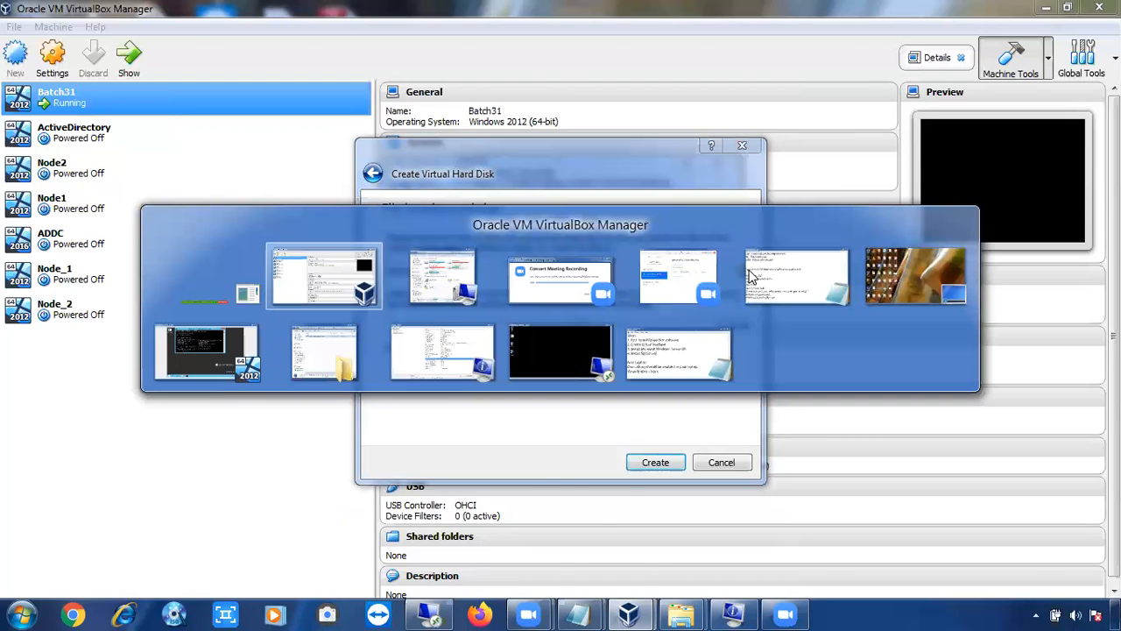
{"action": "key", "text": "alt+Tab"}
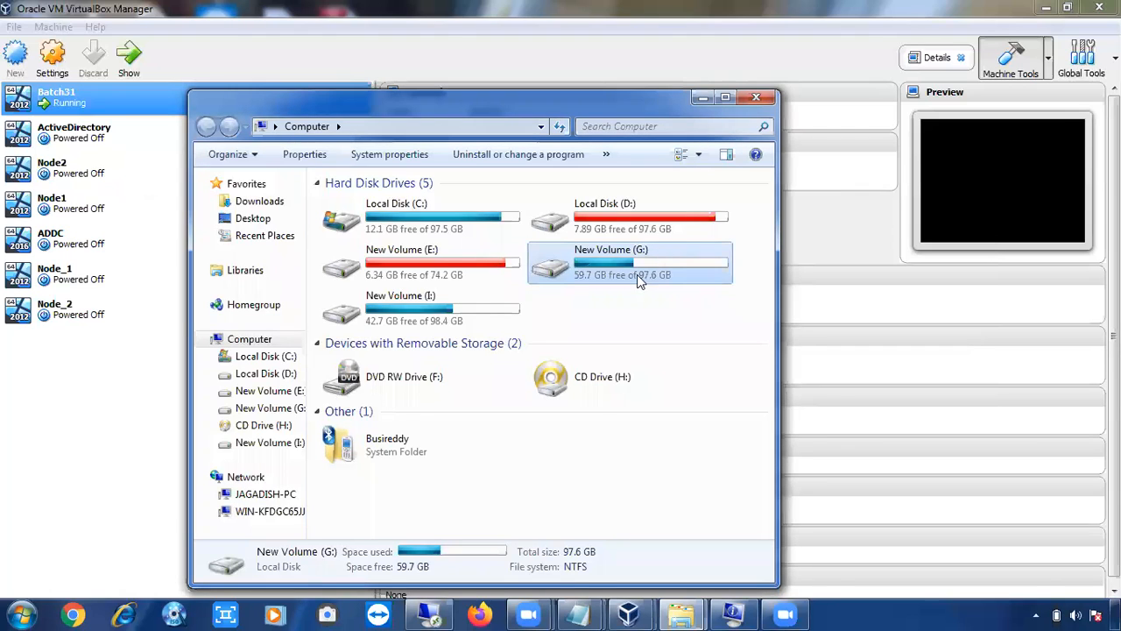
{"action": "key", "text": "alt+Tab"}
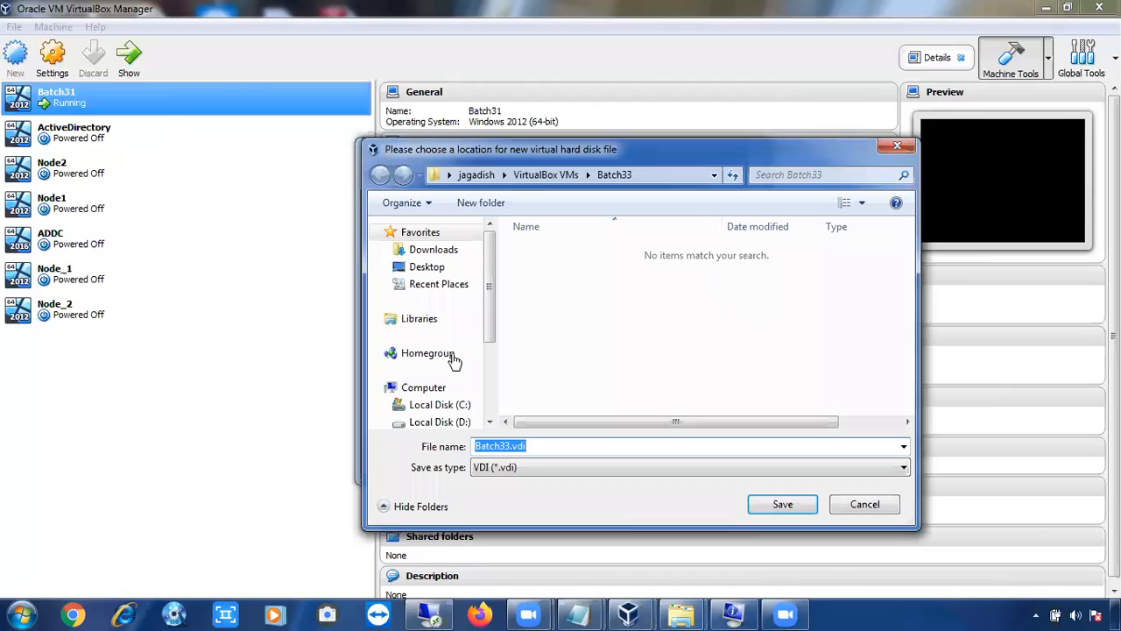
{"action": "scroll", "coordinate": [488, 308], "scroll_direction": "down", "scroll_amount": 3}
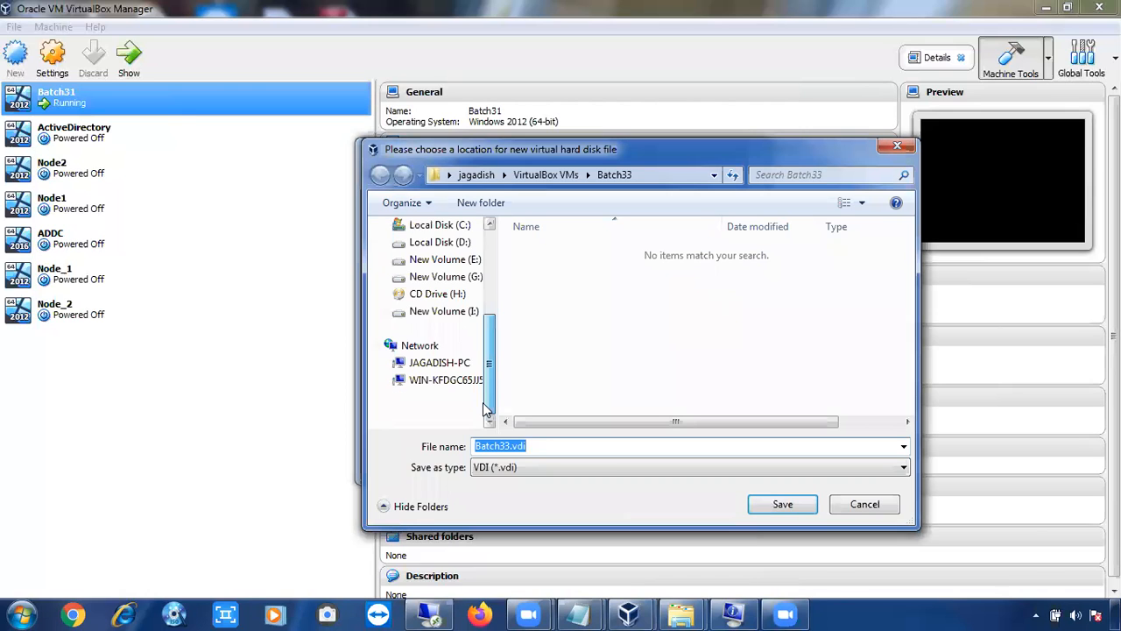
{"action": "scroll", "coordinate": [450, 308], "scroll_direction": "up", "scroll_amount": 1}
{"action": "left_click", "coordinate": [445, 295]}
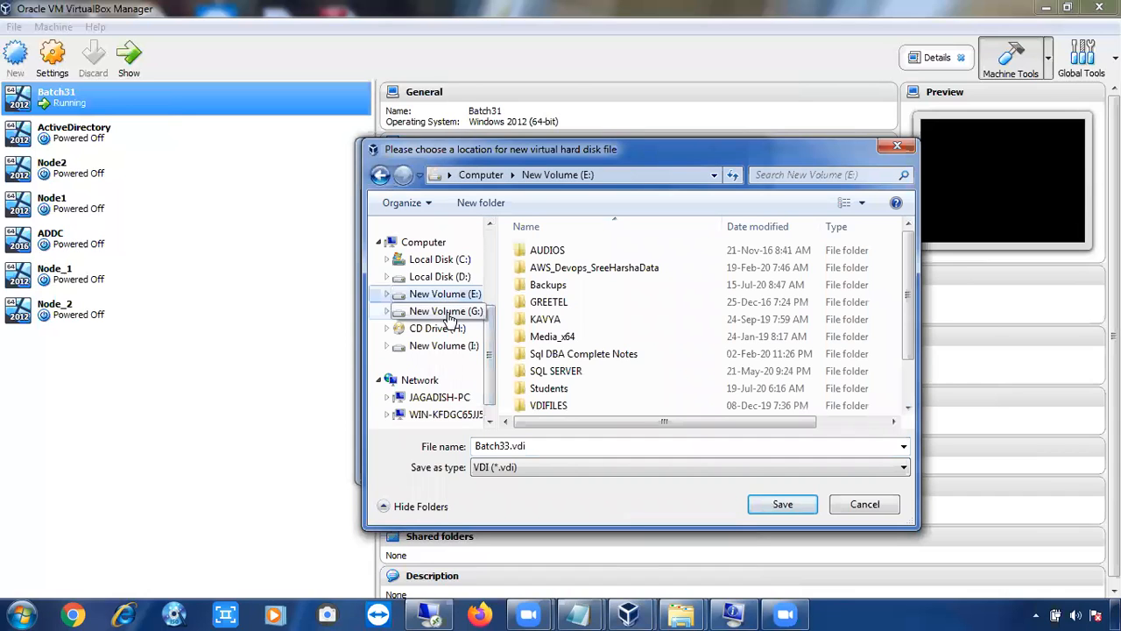
{"action": "left_click", "coordinate": [454, 312]}
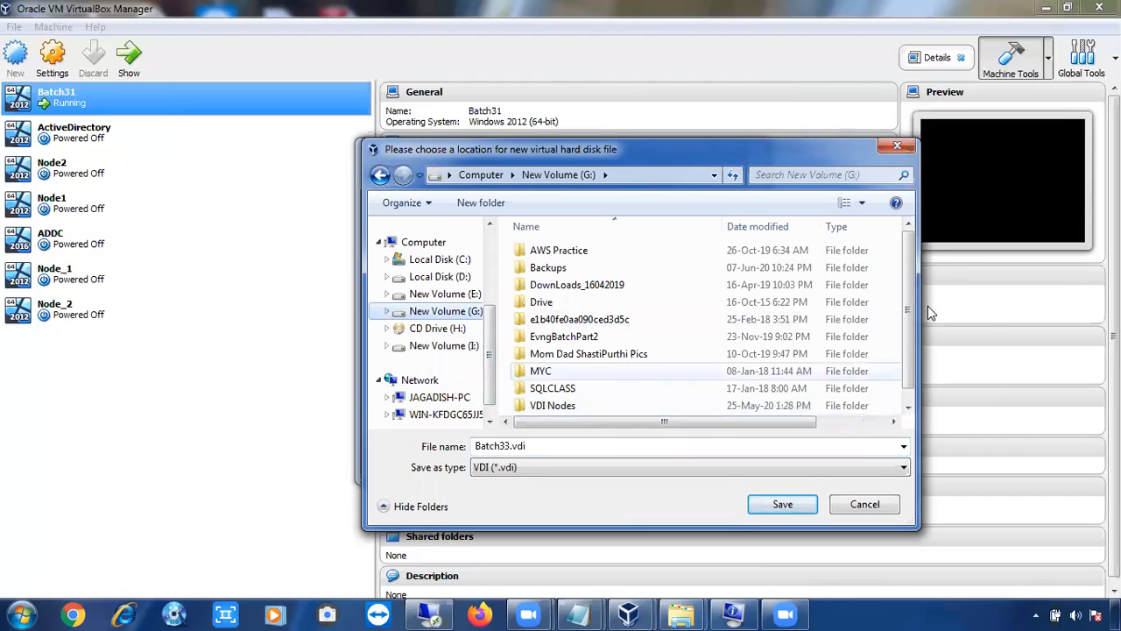
{"action": "left_click_drag", "start_coordinate": [911, 333], "coordinate": [910, 348]}
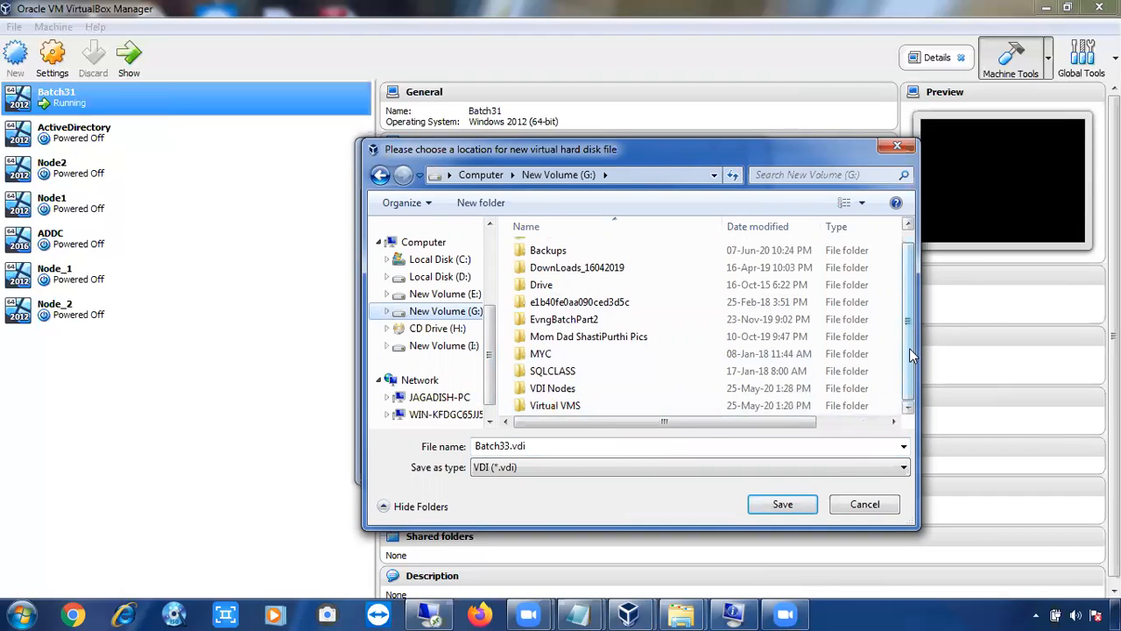
{"action": "left_click", "coordinate": [671, 392]}
{"action": "double_click", "coordinate": [671, 392]}
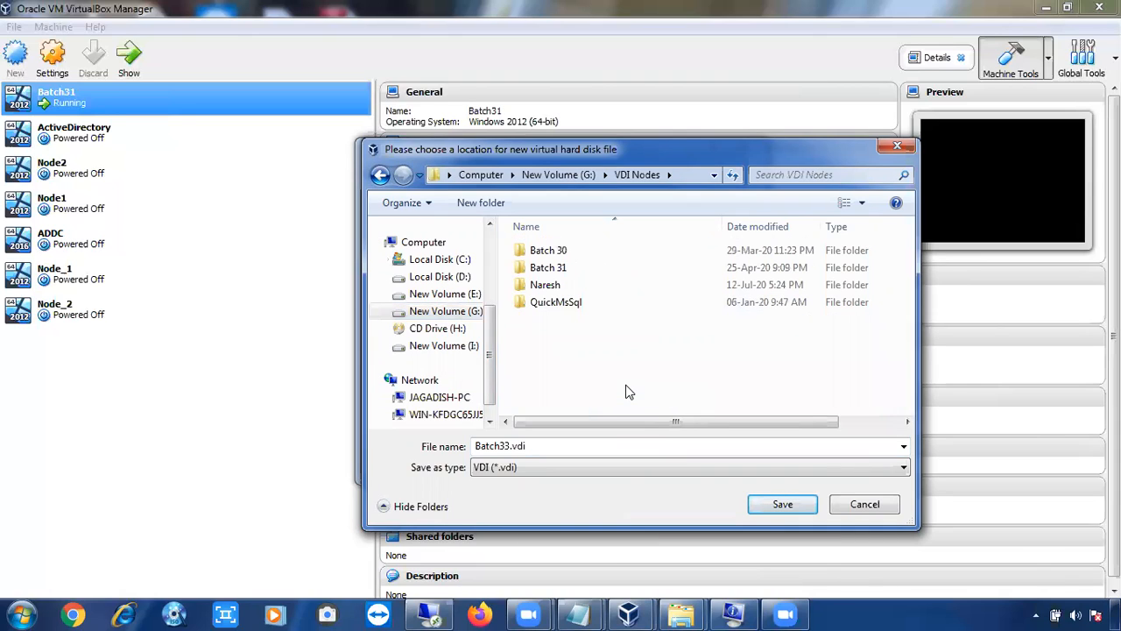
Create a folder named Batch 33 inside VDI Nodes and open it as the disk file's location
{"action": "key", "text": "ctrl+shift+n"}
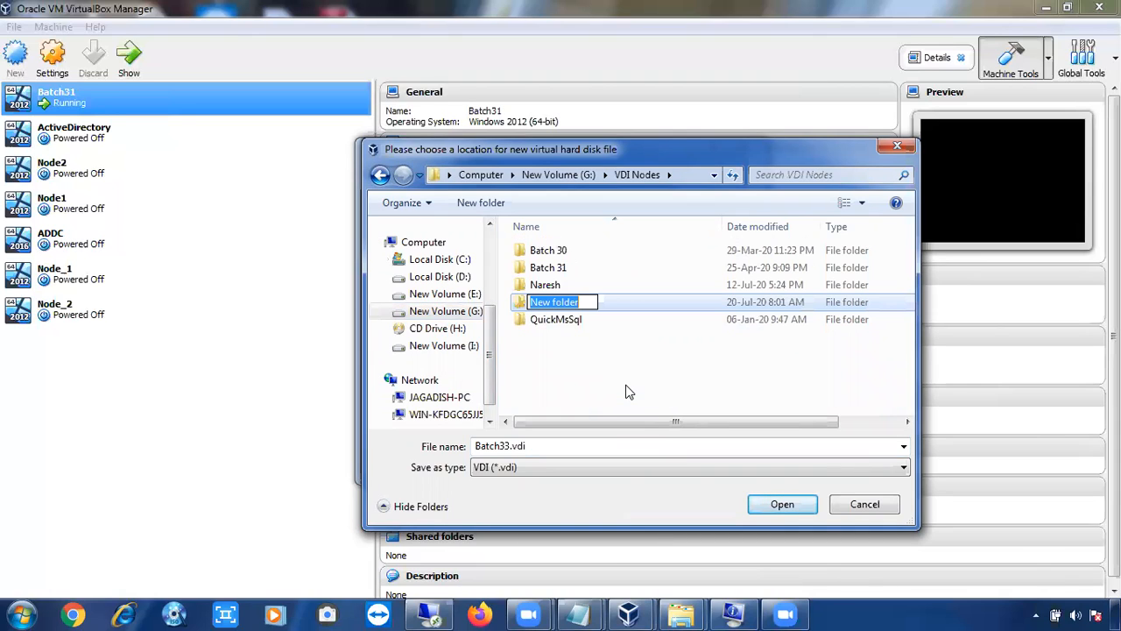
{"action": "type", "text": "Bat"}
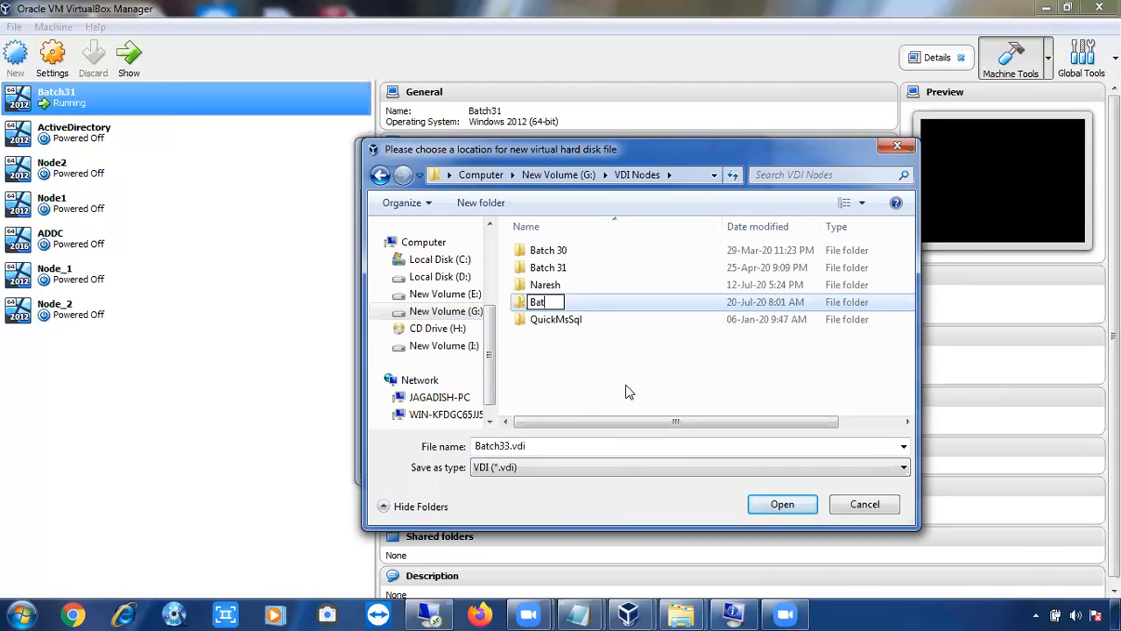
{"action": "type", "text": "ch 33"}
{"action": "key", "text": "Return"}
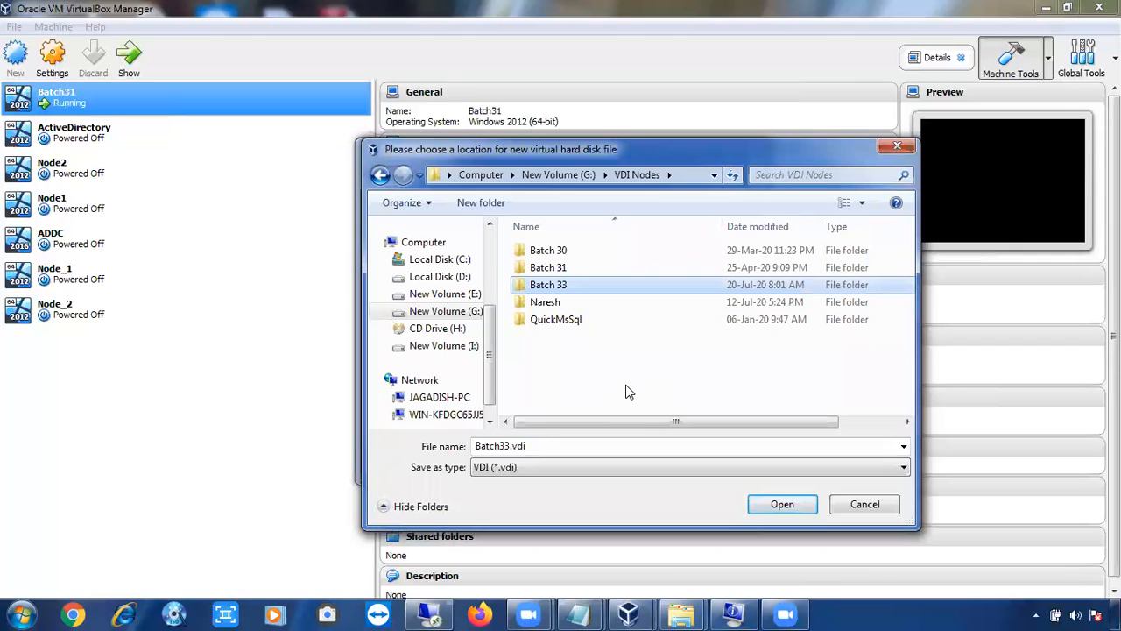
{"action": "key", "text": "Return"}
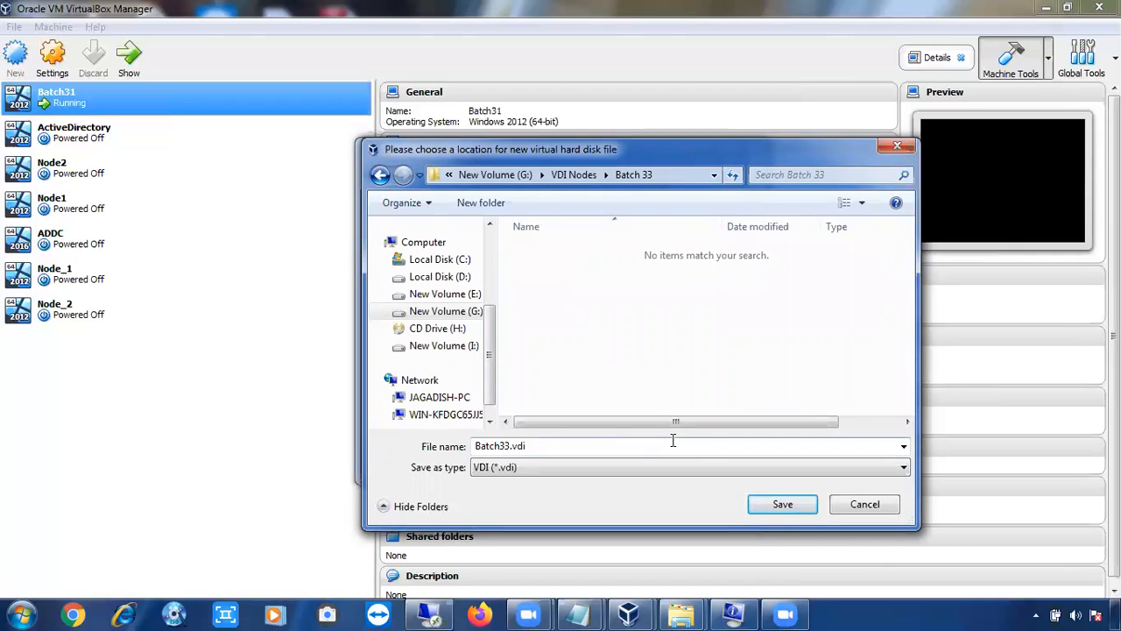
Save the disk file as Batch33.vdi in the Batch 33 folder and create the virtual hard disk with a size of 25 GB
{"action": "left_click", "coordinate": [524, 446]}
{"action": "left_click", "coordinate": [789, 507]}
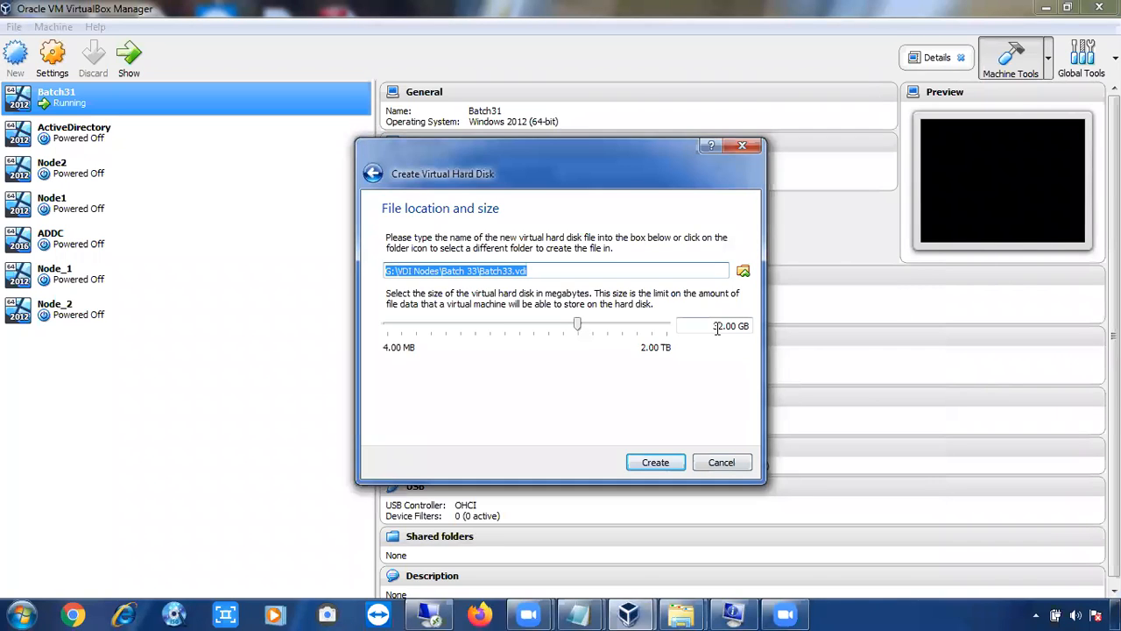
{"action": "double_click", "coordinate": [718, 326]}
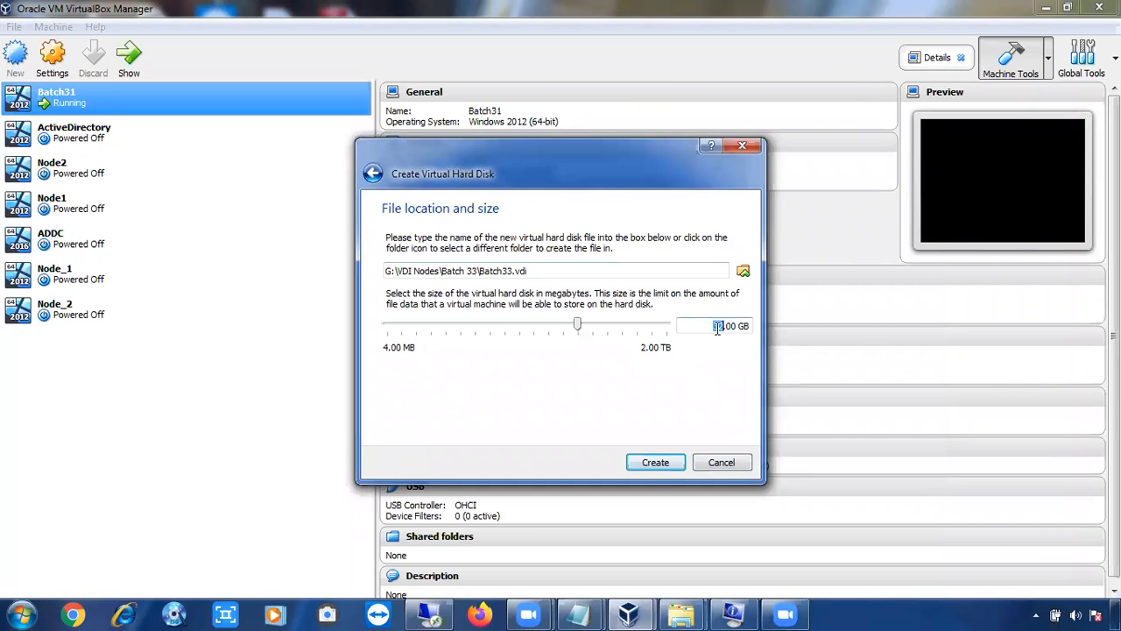
{"action": "type", "text": "25"}
{"action": "left_click", "coordinate": [665, 460]}
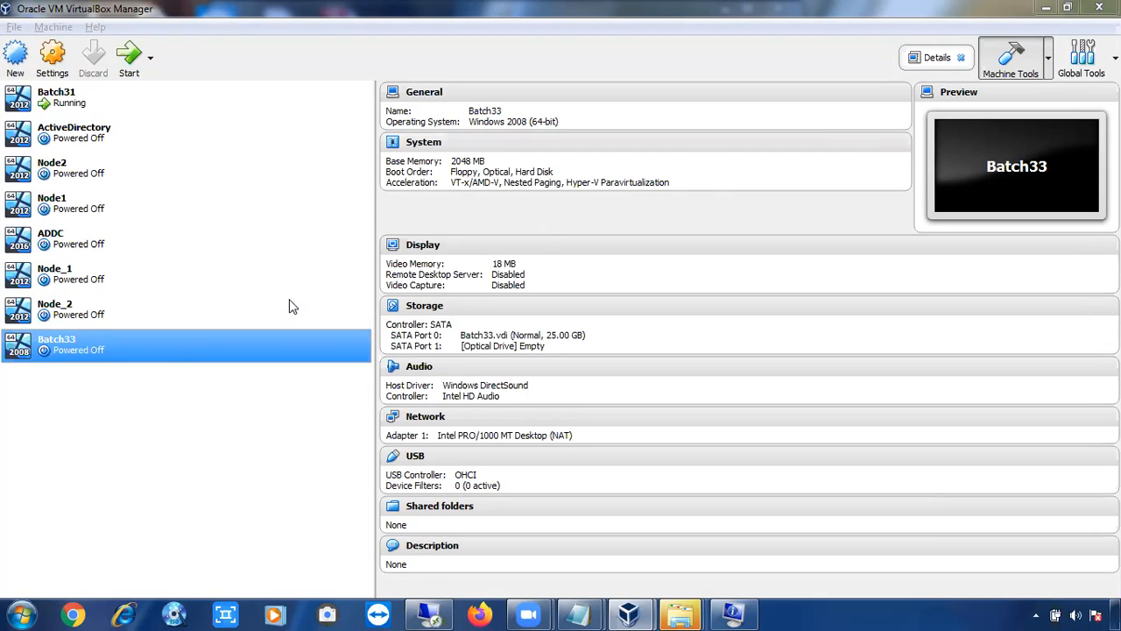
Open the settings of the Batch33 virtual machine and review its system, display, storage, audio and network options
{"action": "right_click", "coordinate": [114, 346]}
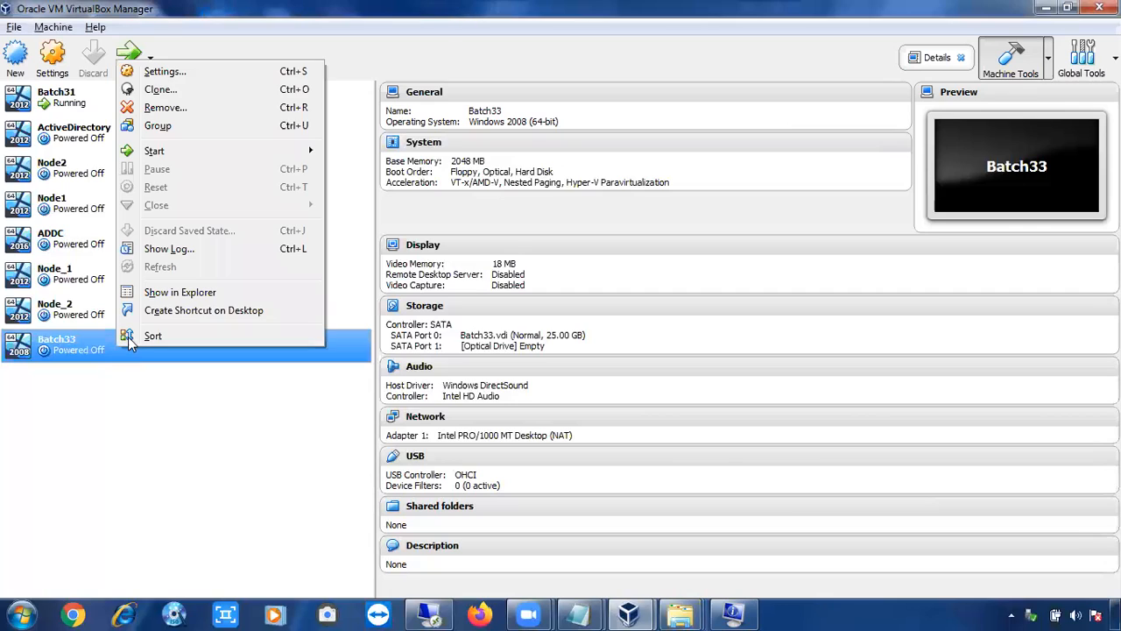
{"action": "left_click", "coordinate": [186, 77]}
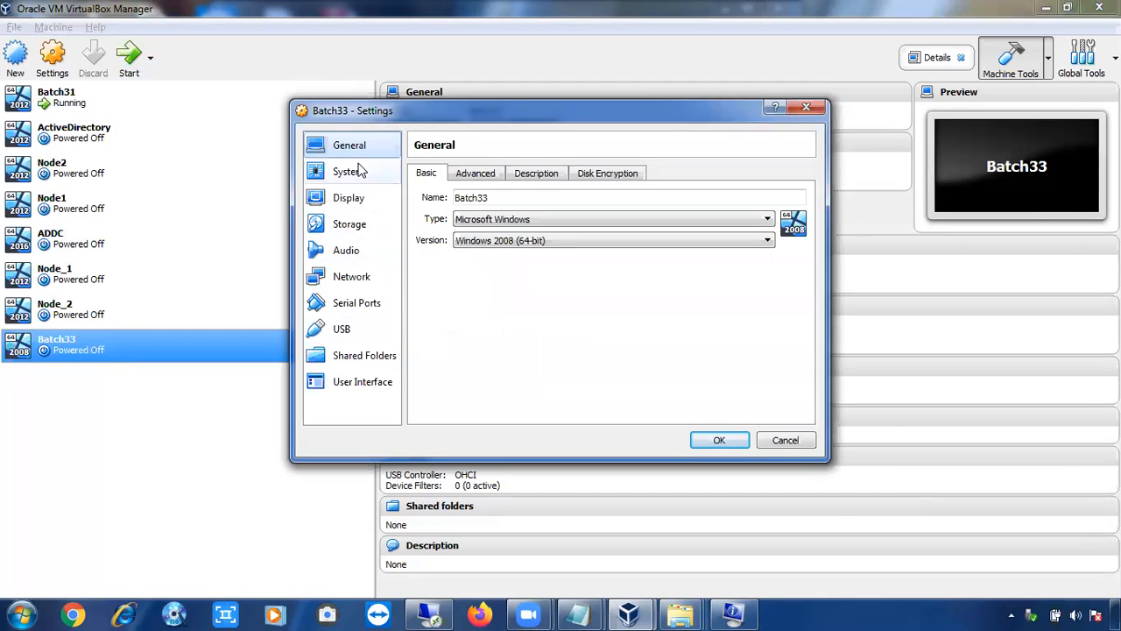
{"action": "left_click", "coordinate": [357, 175]}
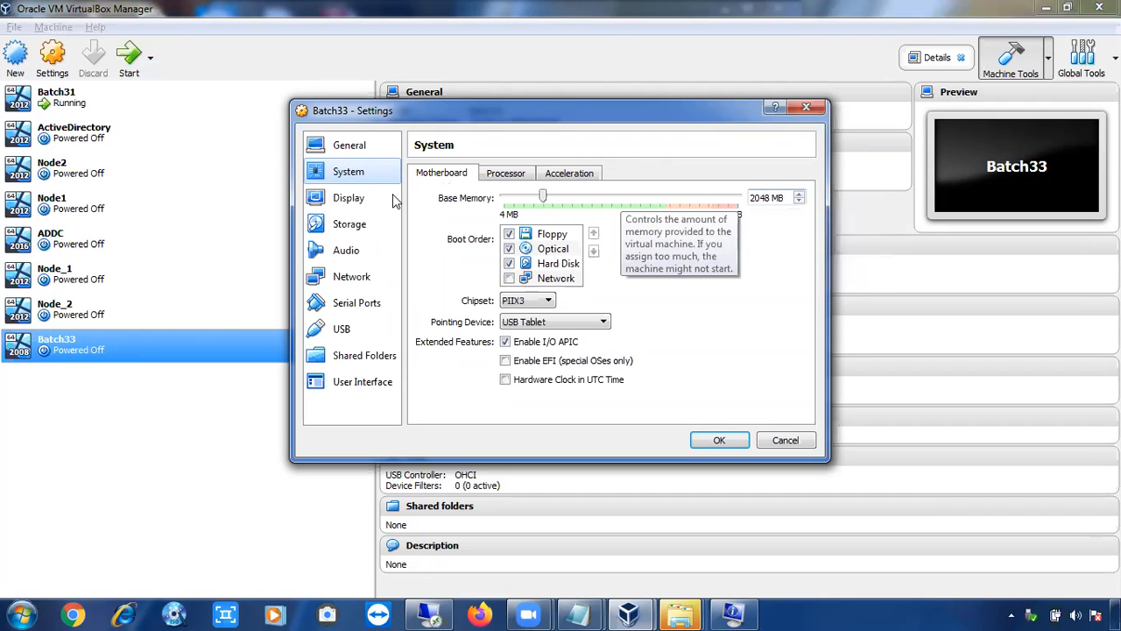
{"action": "left_click", "coordinate": [326, 206]}
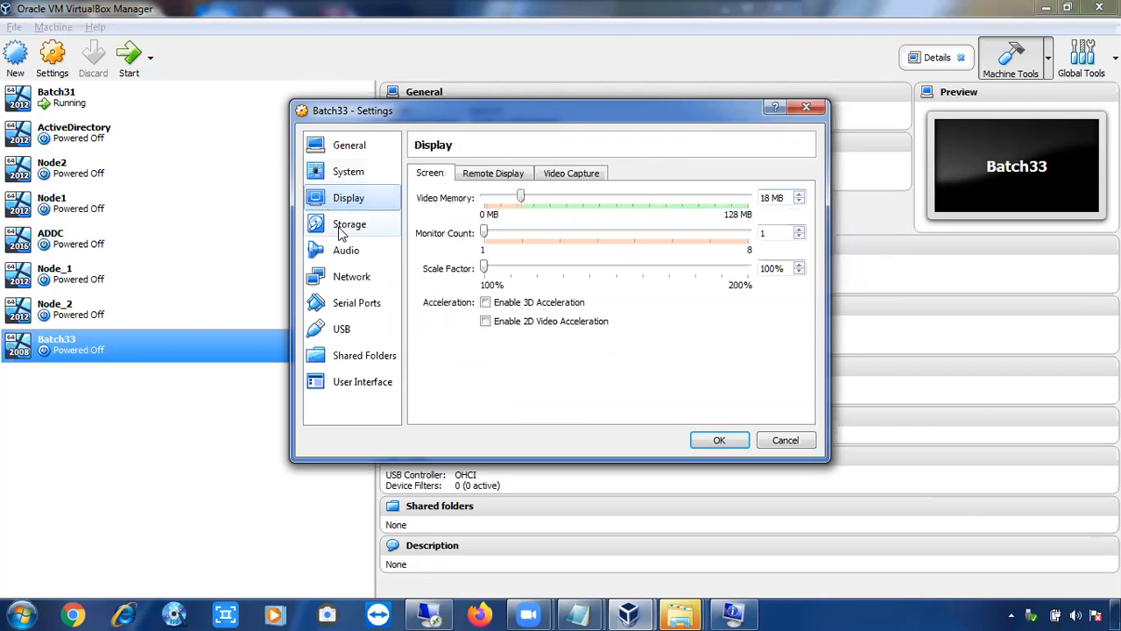
{"action": "left_click", "coordinate": [342, 227]}
{"action": "left_click", "coordinate": [347, 254]}
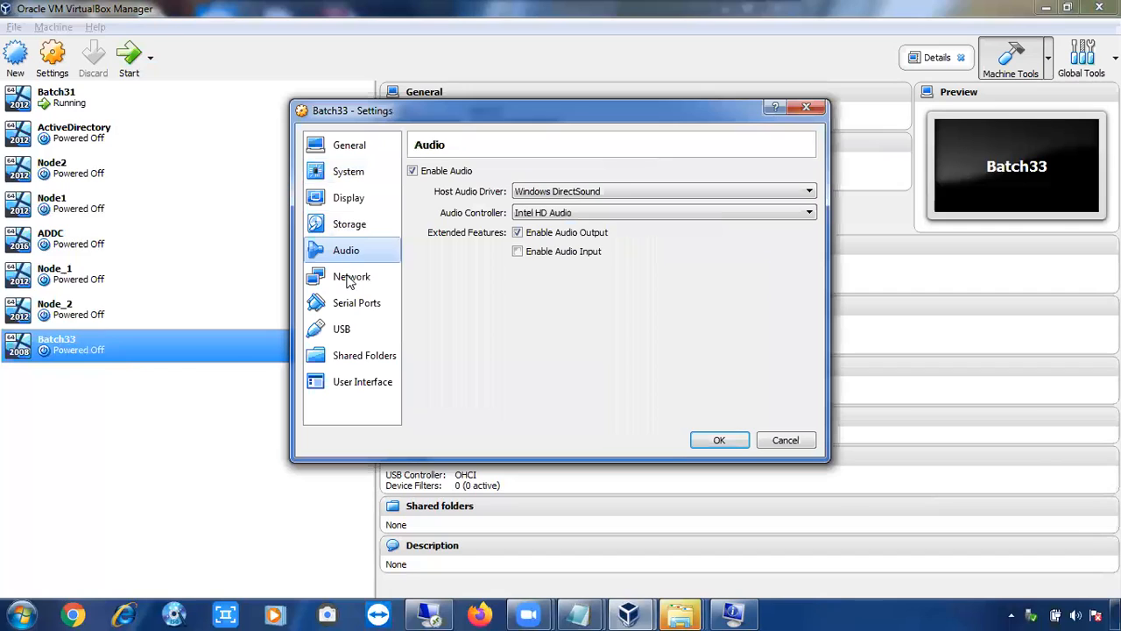
{"action": "left_click", "coordinate": [350, 282]}
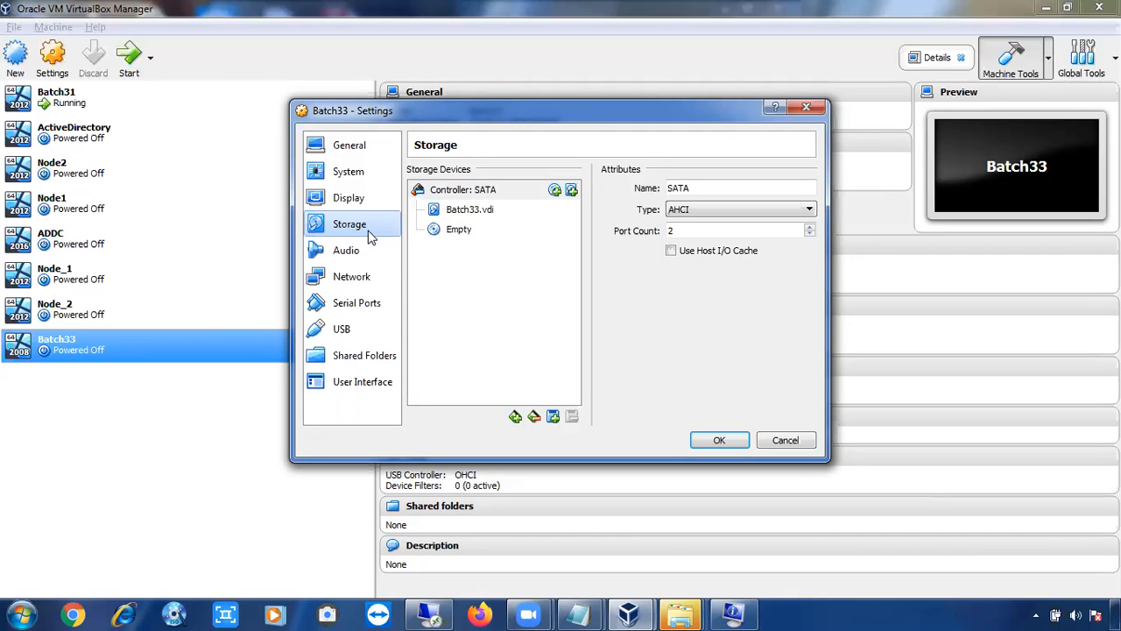
Browse for an optical disk image for Batch33's empty drive, going to the Servers folder under SQL_GUIDE_Media, Windows_x64
{"action": "left_click", "coordinate": [441, 231]}
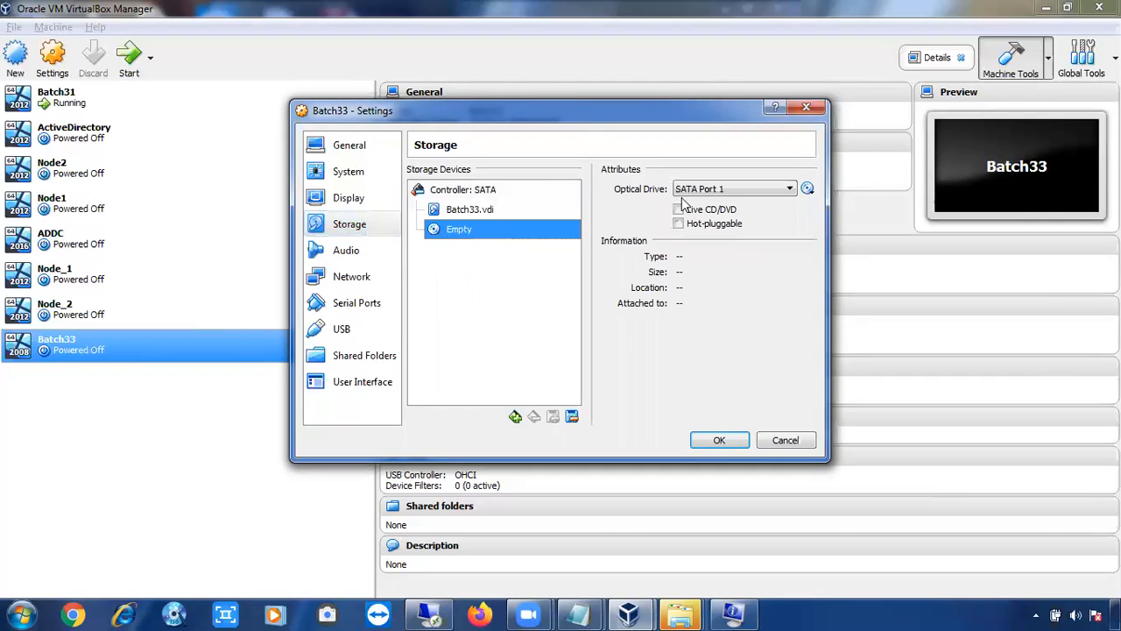
{"action": "left_click", "coordinate": [807, 188]}
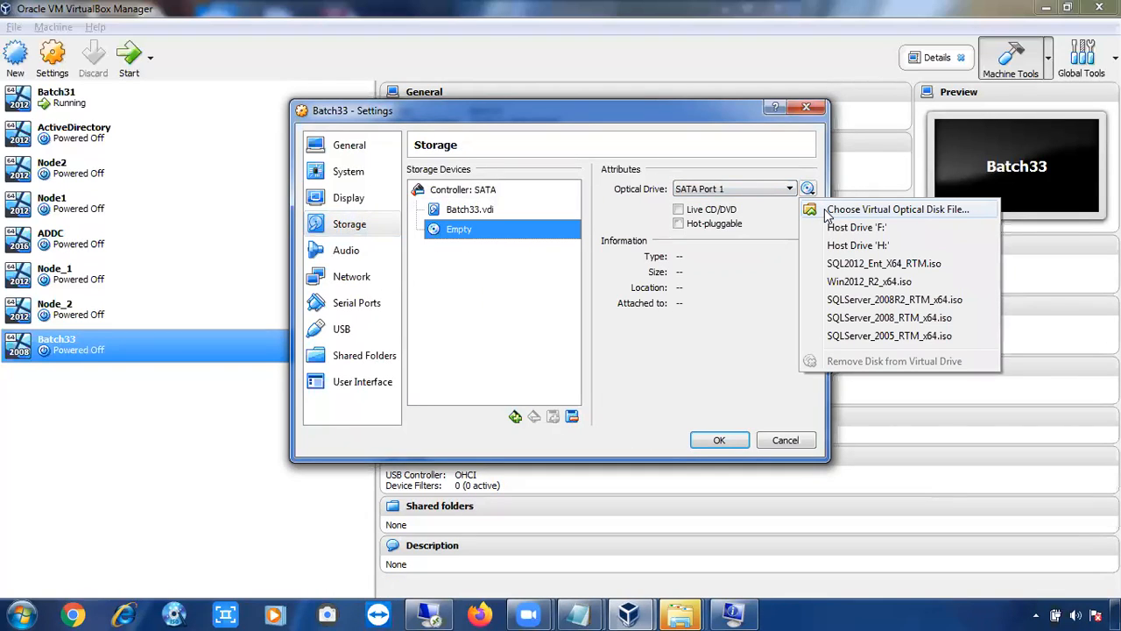
{"action": "left_click", "coordinate": [898, 209]}
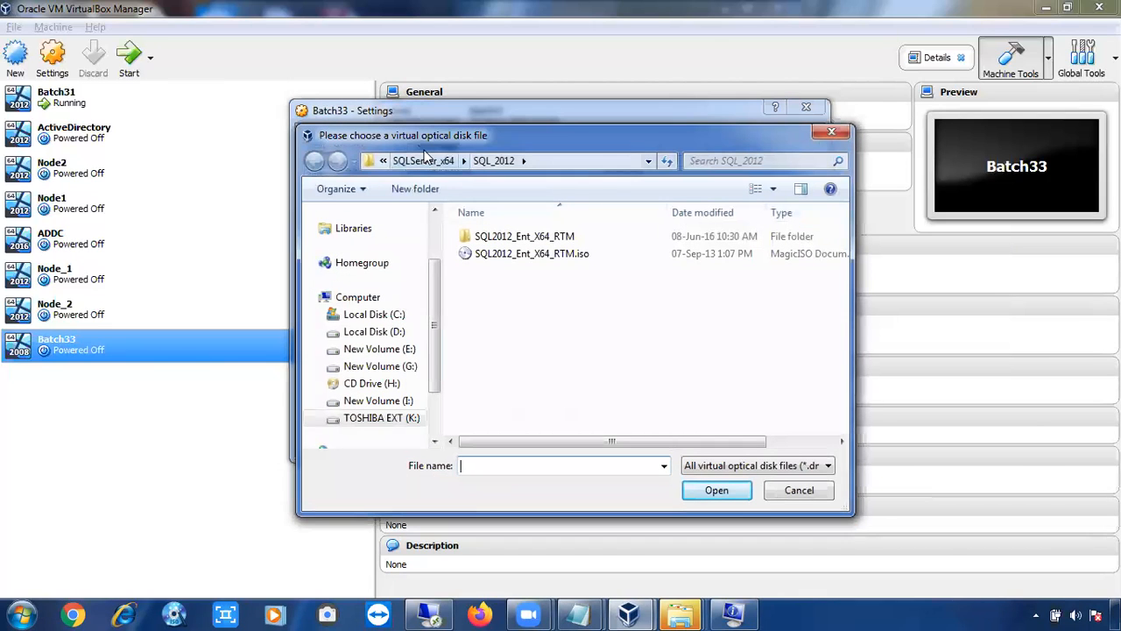
{"action": "left_click", "coordinate": [382, 162]}
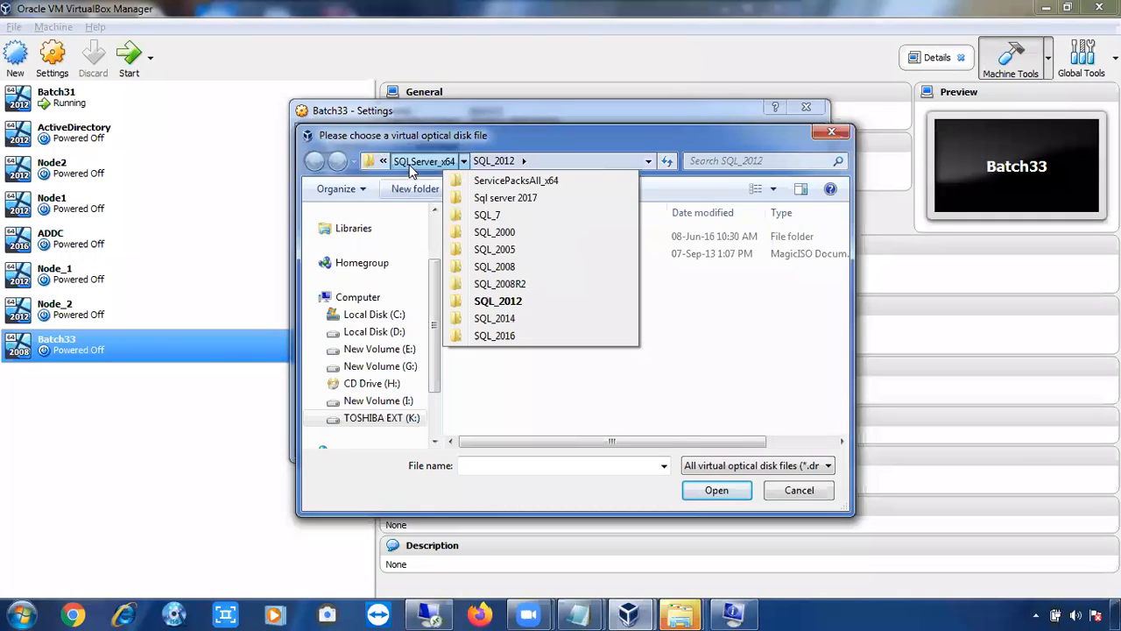
{"action": "left_click", "coordinate": [411, 168]}
{"action": "left_click", "coordinate": [412, 167]}
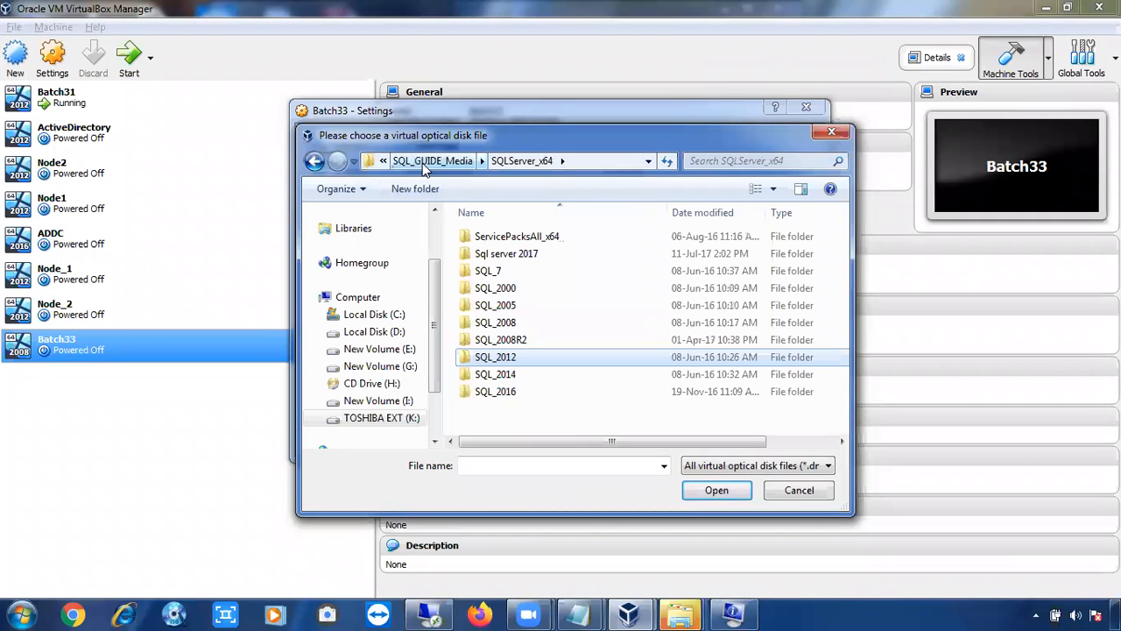
{"action": "left_click", "coordinate": [422, 163]}
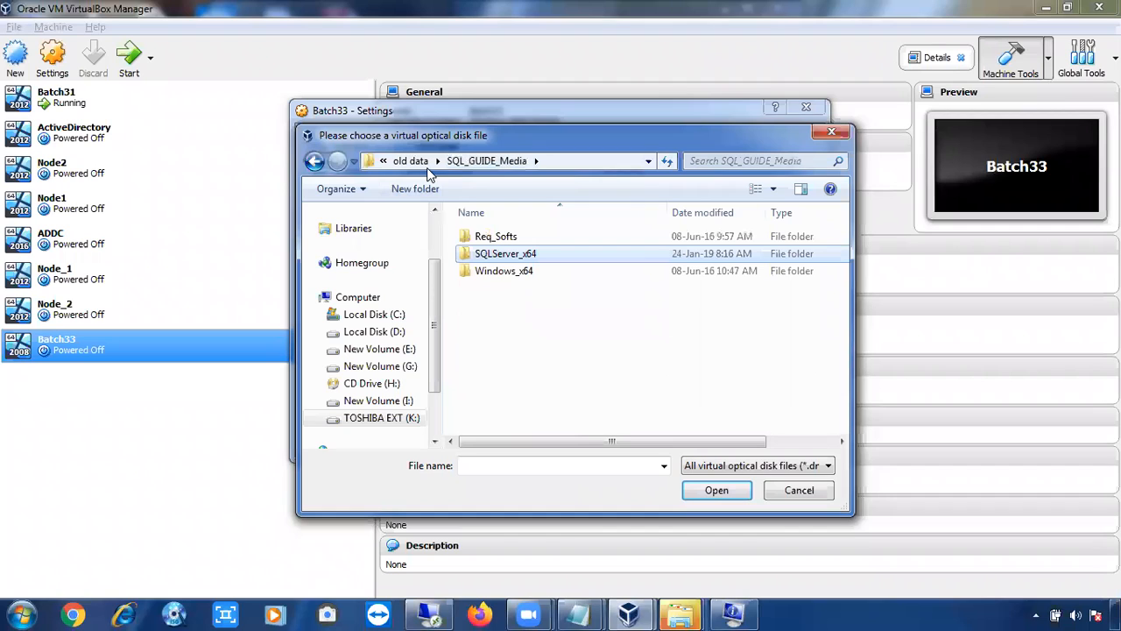
{"action": "double_click", "coordinate": [501, 273]}
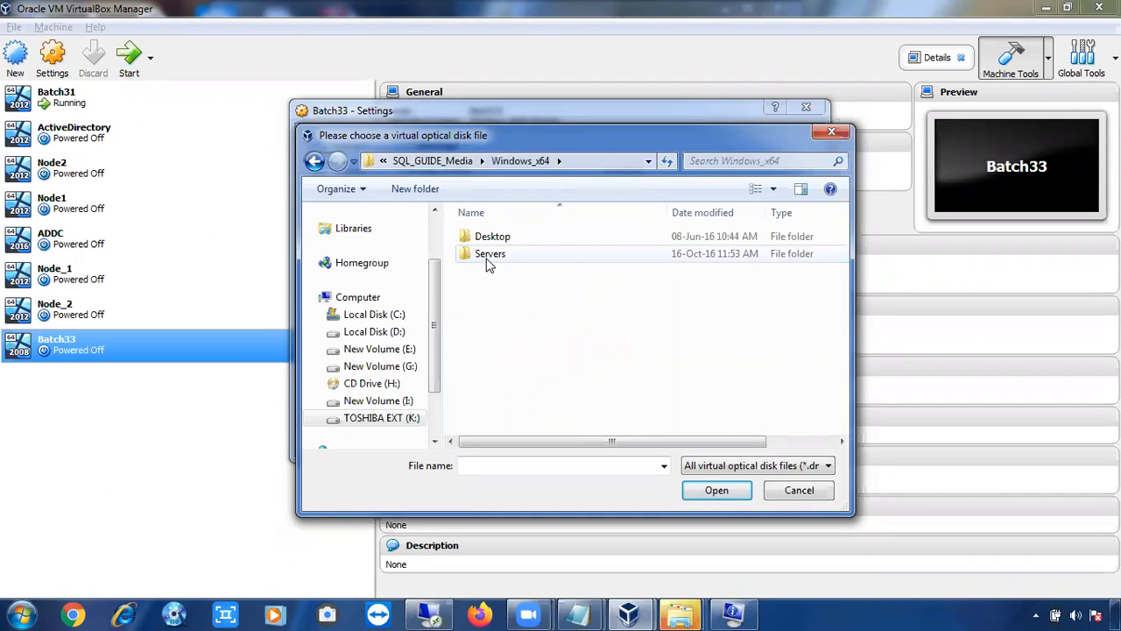
{"action": "double_click", "coordinate": [488, 256]}
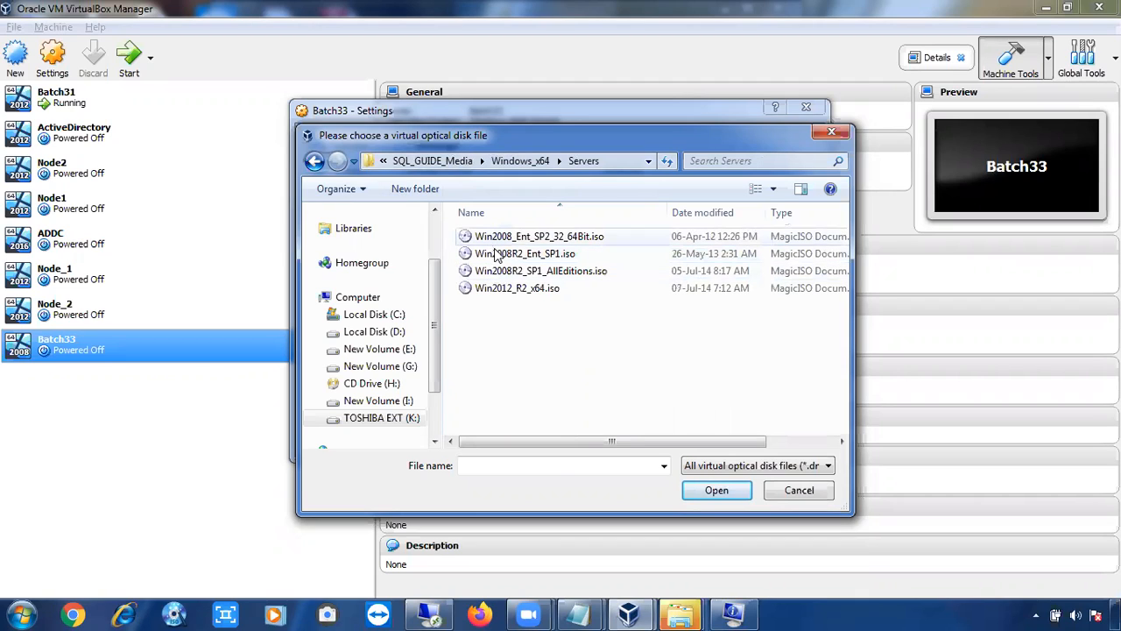
Load Win2008R2_Ent_SP1.iso into the empty optical drive and save the Batch33 settings
{"action": "left_click", "coordinate": [498, 254]}
{"action": "double_click", "coordinate": [497, 254]}
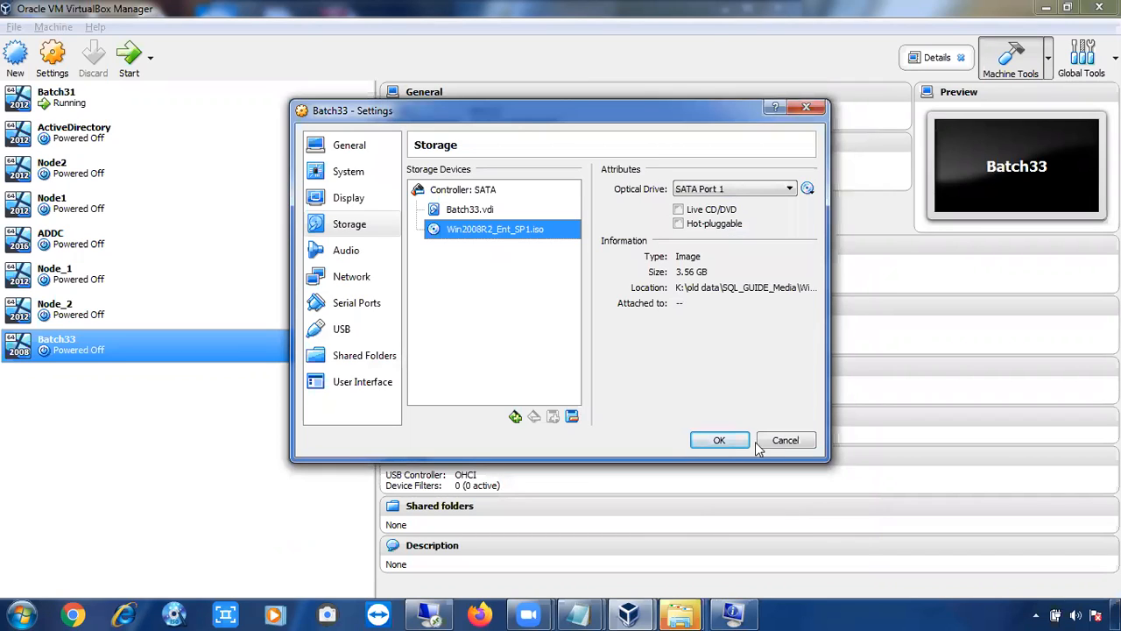
{"action": "left_click", "coordinate": [718, 441]}
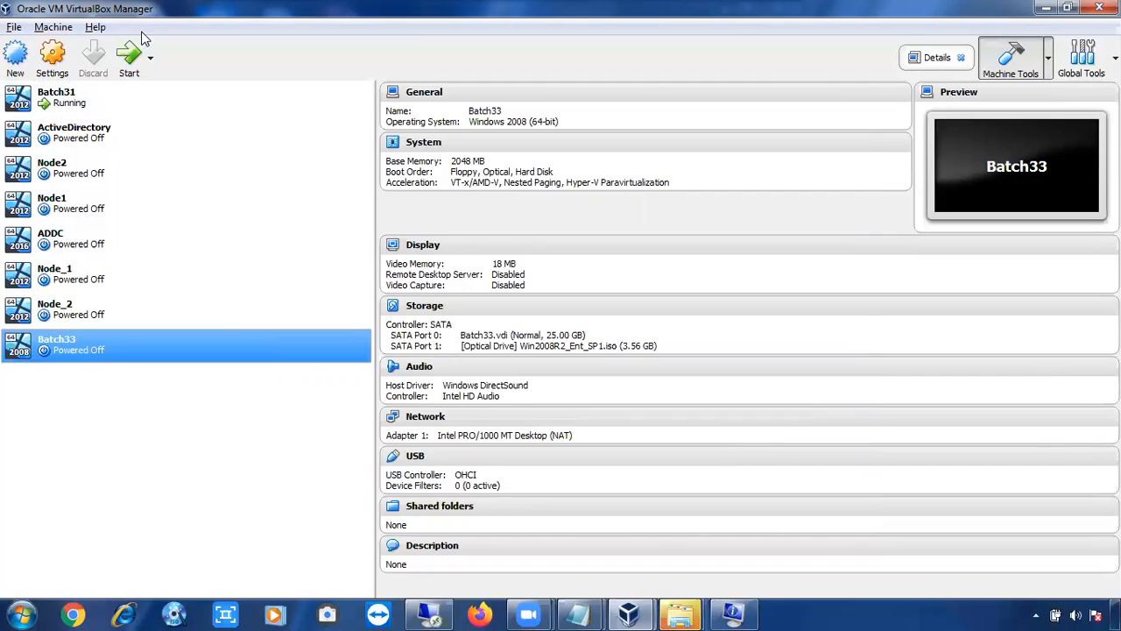
Start the Batch33 machine and begin the Windows Server 2008 R2 installation with English language, English (United States) format and US keyboard
{"action": "left_click", "coordinate": [130, 58]}
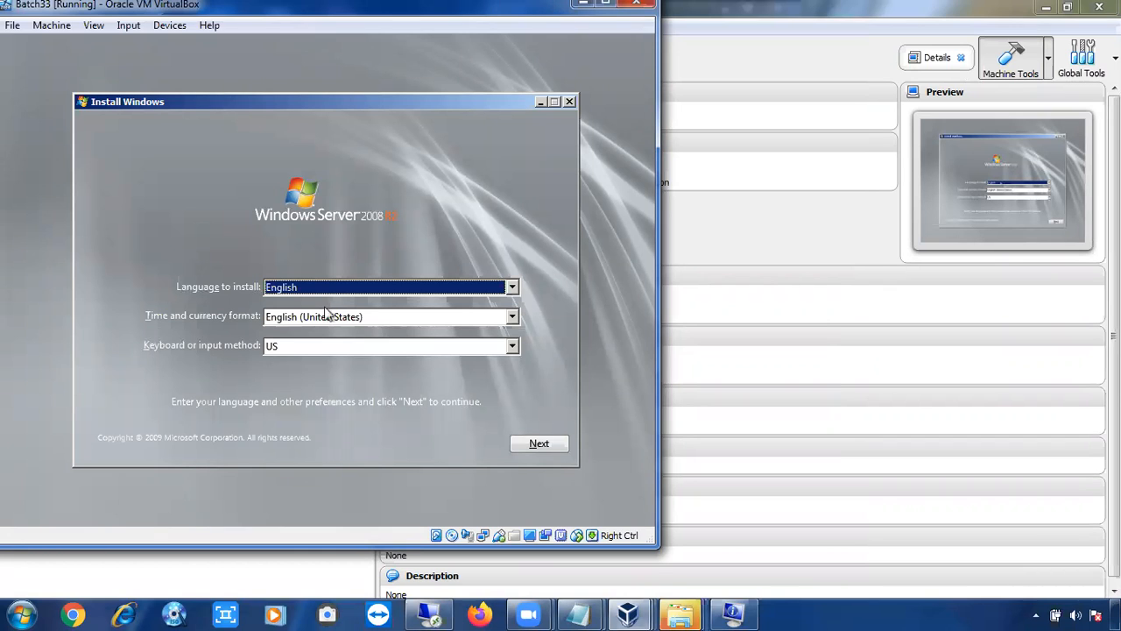
{"action": "left_click", "coordinate": [514, 443]}
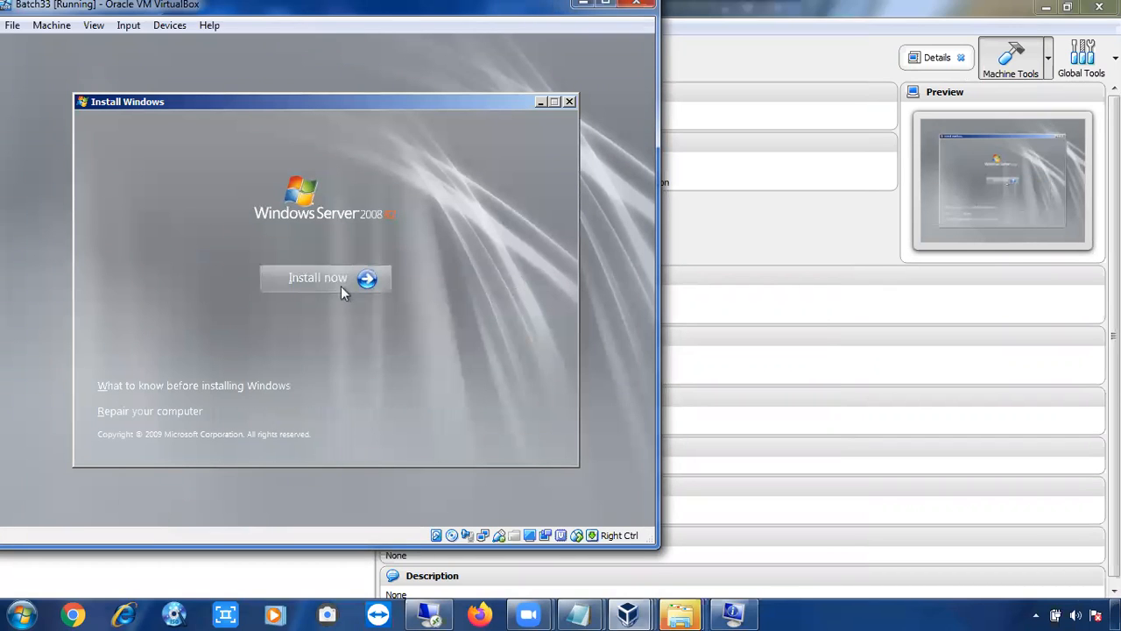
{"action": "left_click", "coordinate": [341, 286]}
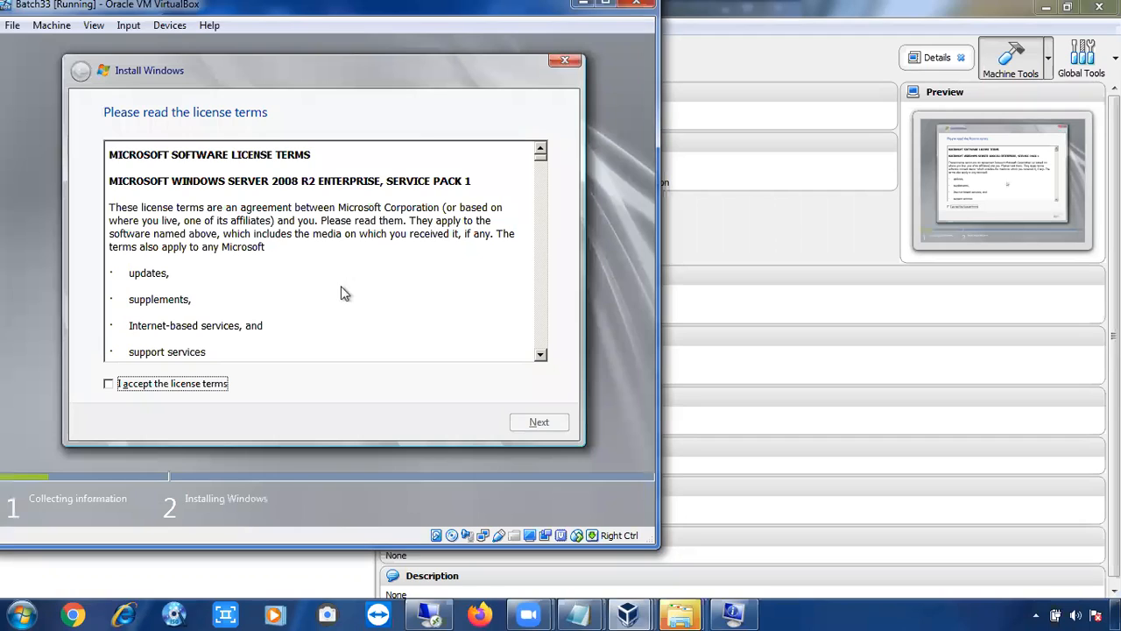
Accept the license terms and start a custom (advanced) Windows installation on Disk 0 Unallocated Space
{"action": "left_click", "coordinate": [138, 385]}
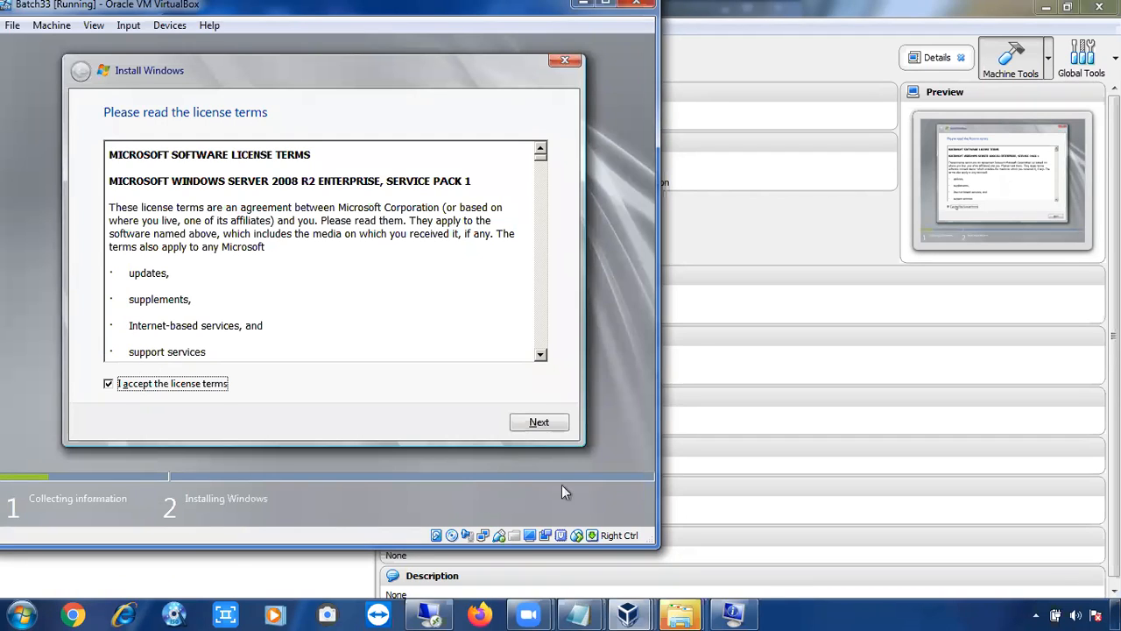
{"action": "left_click", "coordinate": [539, 424]}
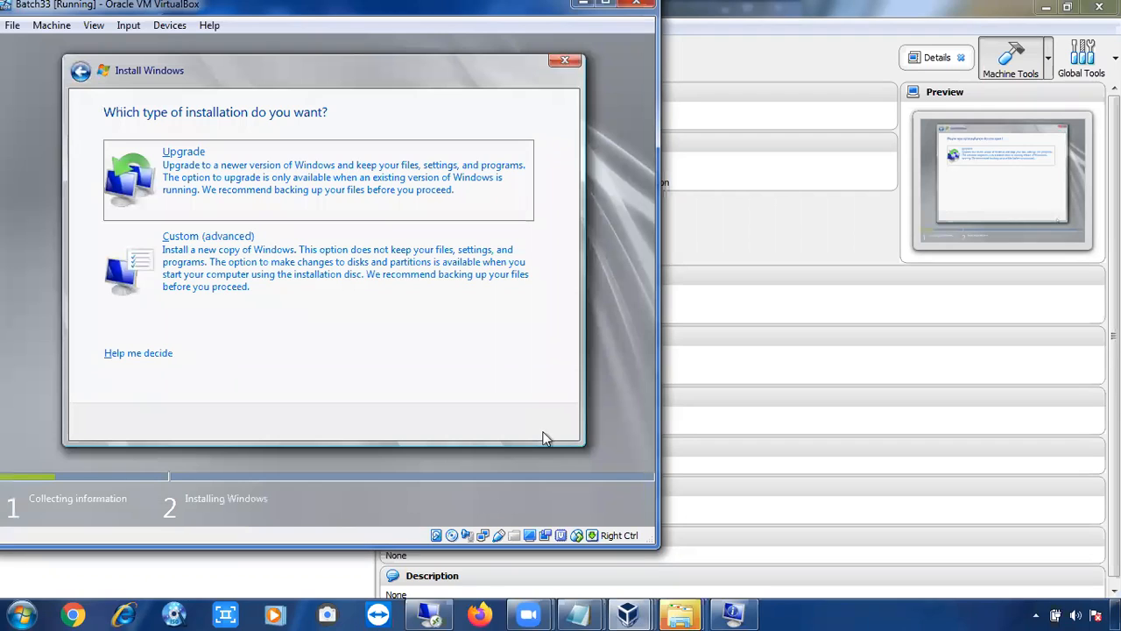
{"action": "left_click", "coordinate": [247, 302]}
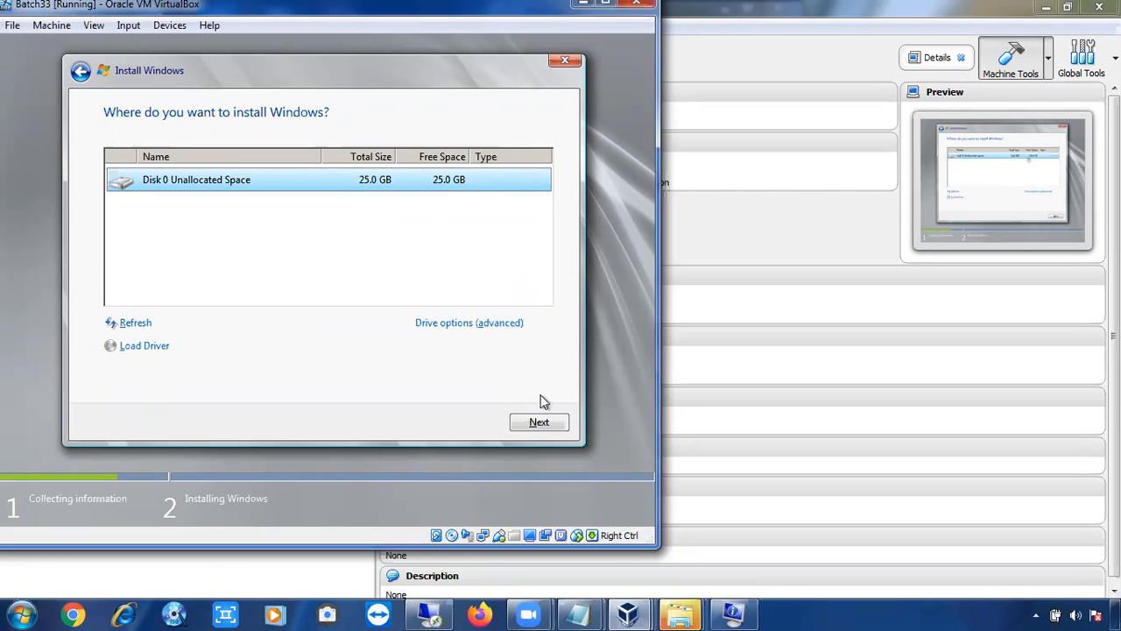
{"action": "left_click", "coordinate": [540, 421]}
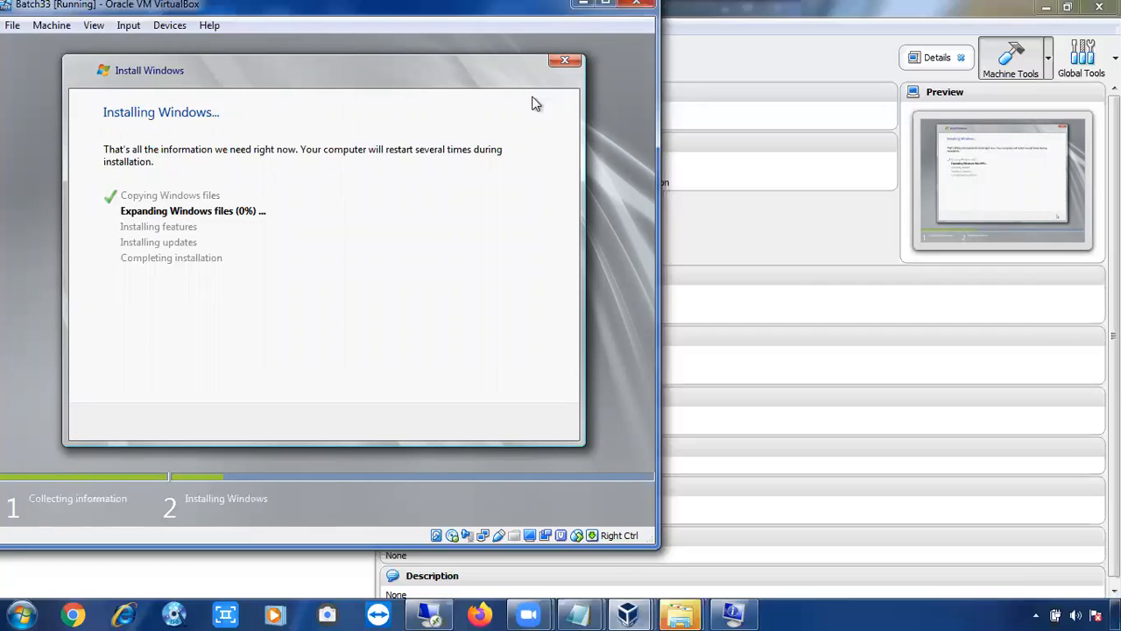
{"action": "key", "text": "Control_R"}
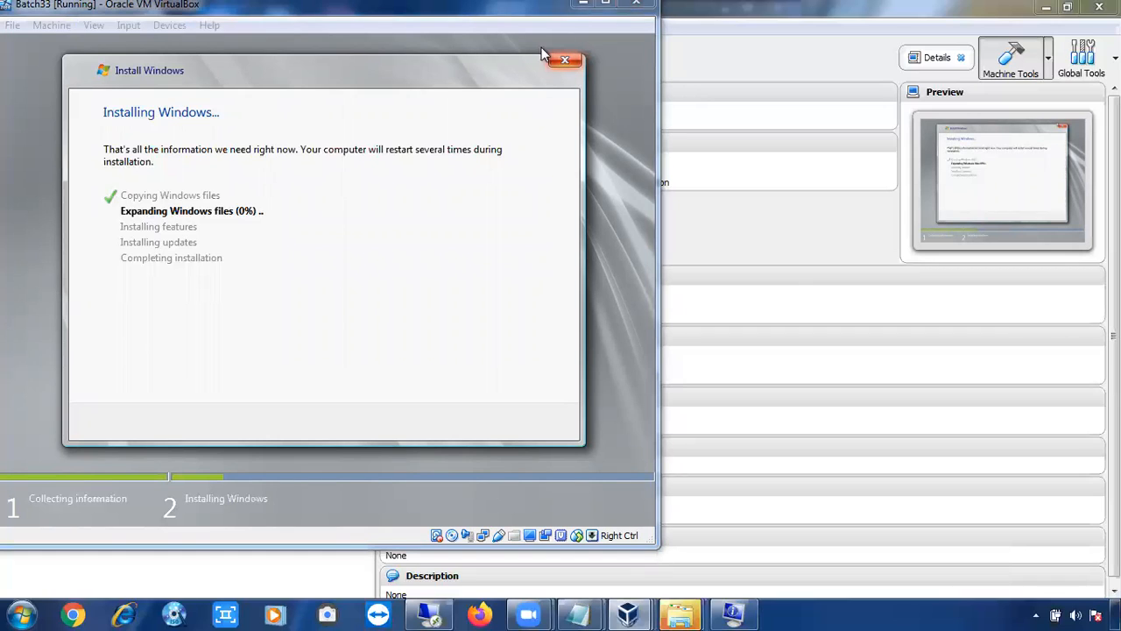